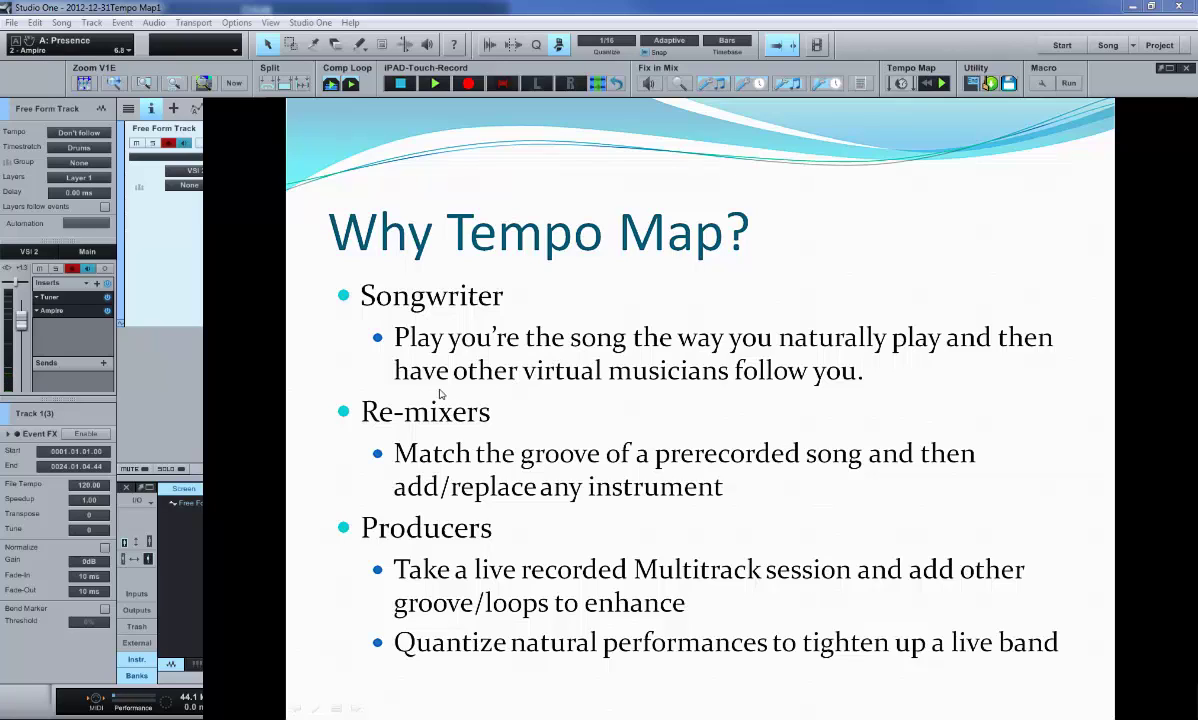
# Step: Underline the slide's key points: virtual musicians following, add/replace instruments, groove/loops and quantizing natural performances
pyautogui.moveTo(399, 390); pyautogui.dragTo(824, 393)
pyautogui.moveTo(516, 352)
pyautogui.mouseDown()
pyautogui.moveTo(709, 396)
pyautogui.moveTo(520, 350)
pyautogui.mouseUp()
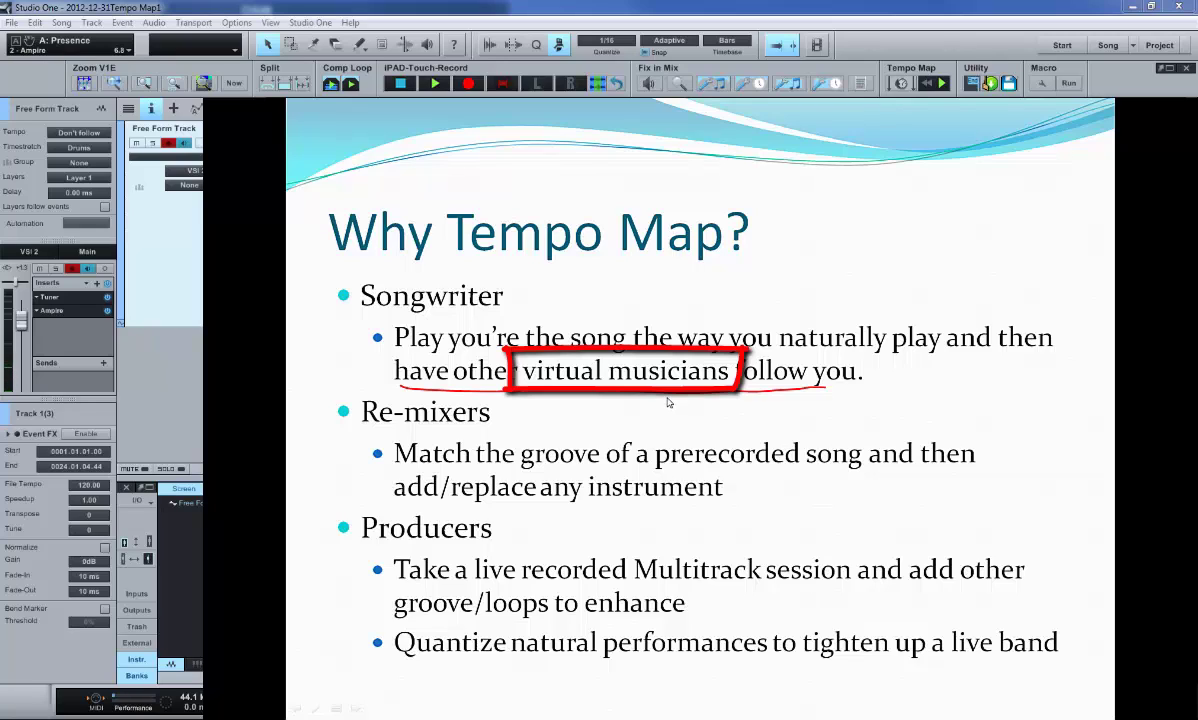
pyautogui.hotkey('ctrl', 'z')
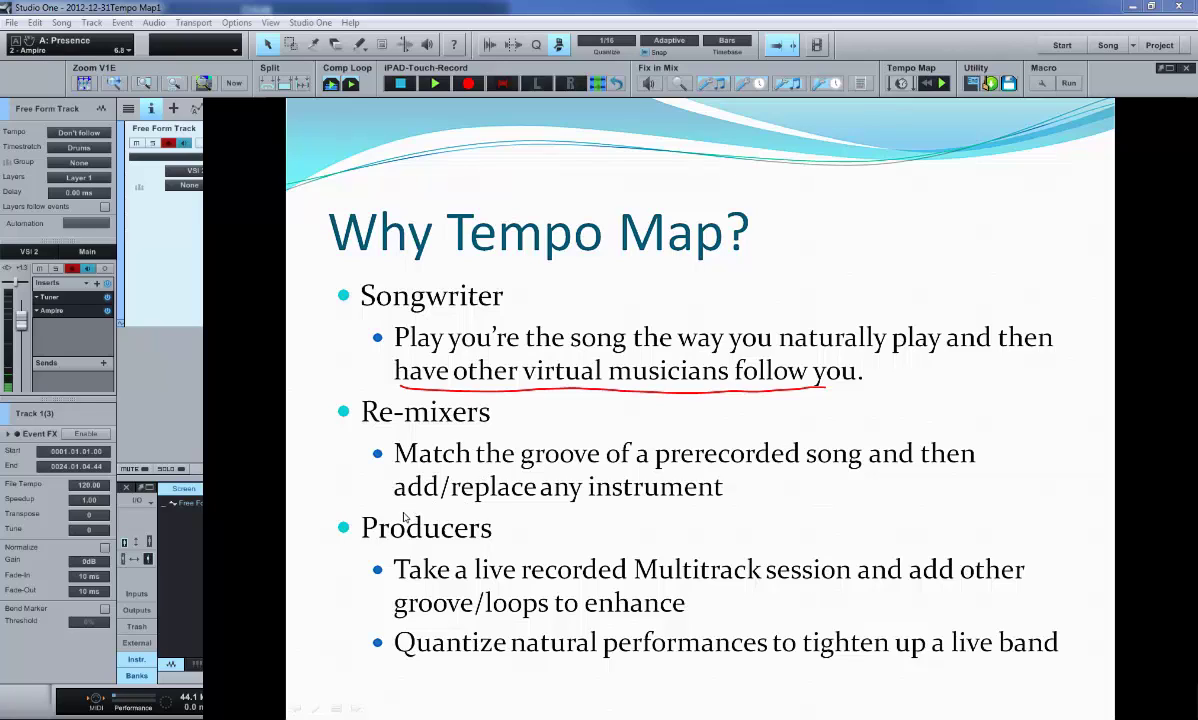
pyautogui.moveTo(396, 507); pyautogui.dragTo(700, 512)
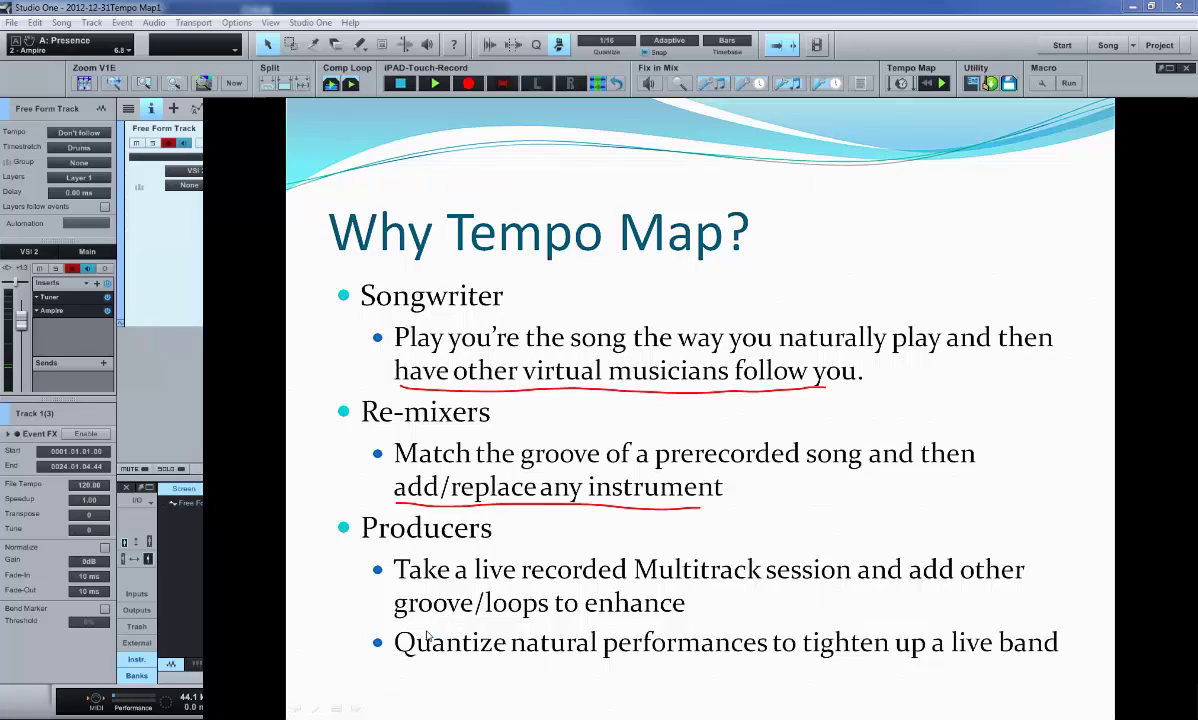
pyautogui.moveTo(398, 625); pyautogui.dragTo(676, 627)
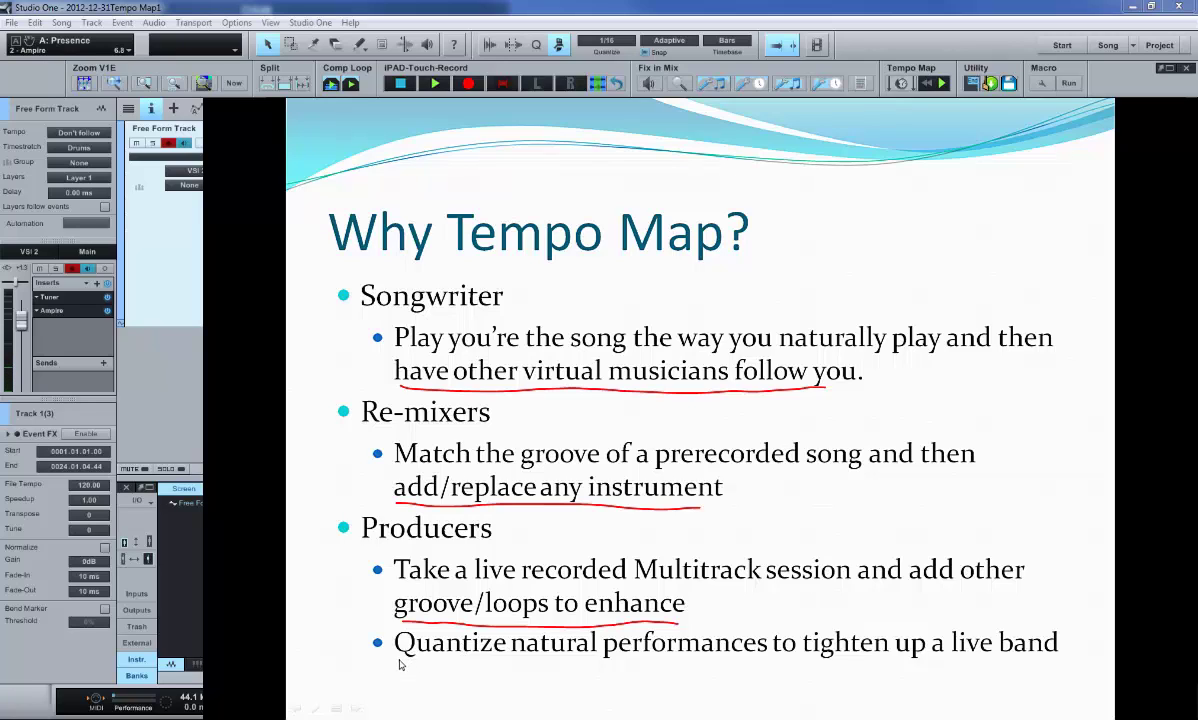
pyautogui.moveTo(398, 660); pyautogui.dragTo(1053, 657)
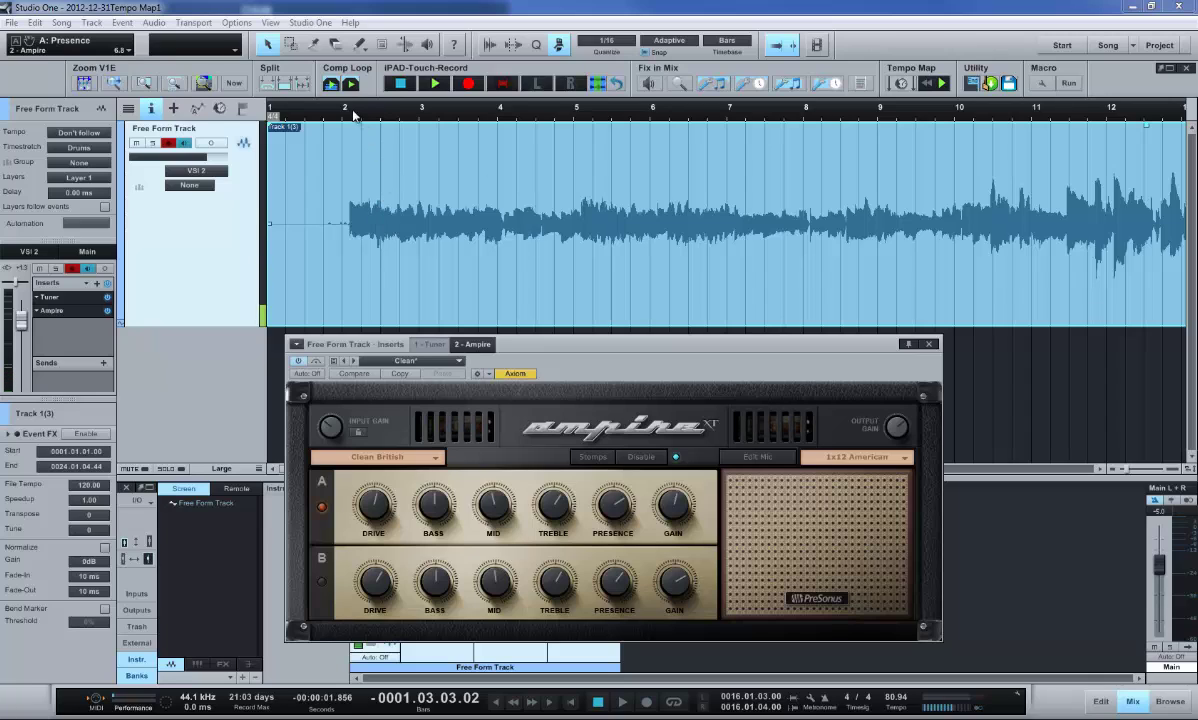
# Step: Audition the guitar take from bar 2, stop it, and nudge the Ampire window down
pyautogui.click(346, 115)
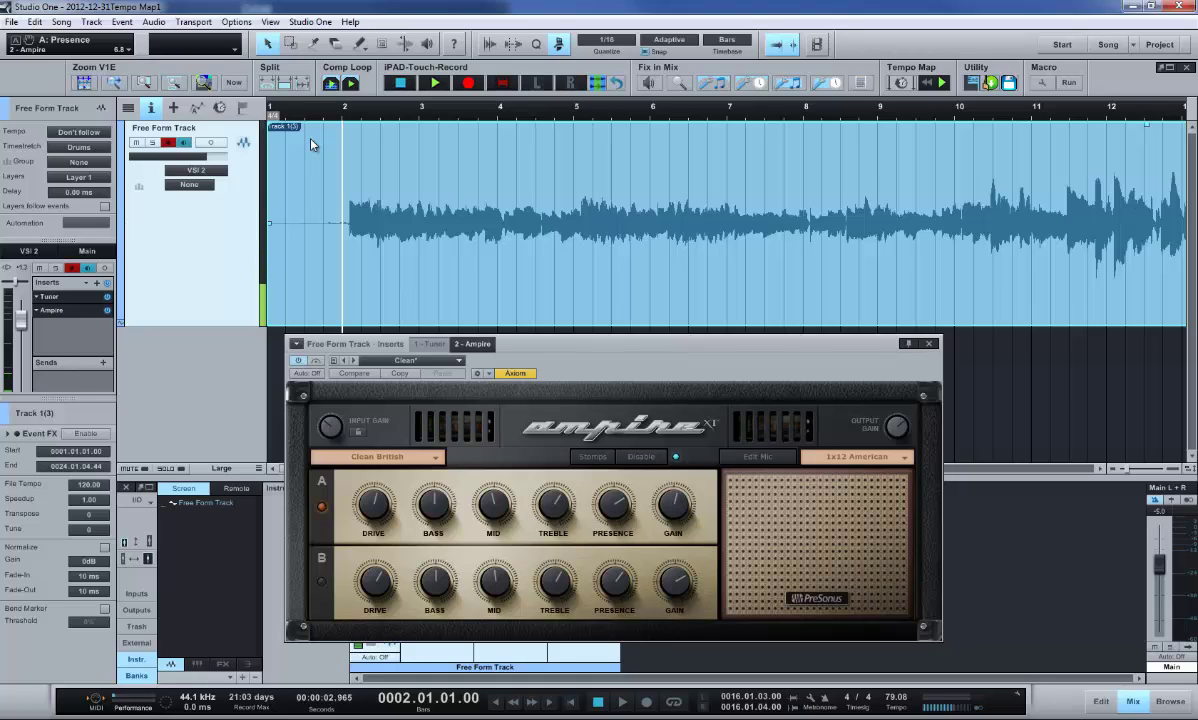
pyautogui.press('space')
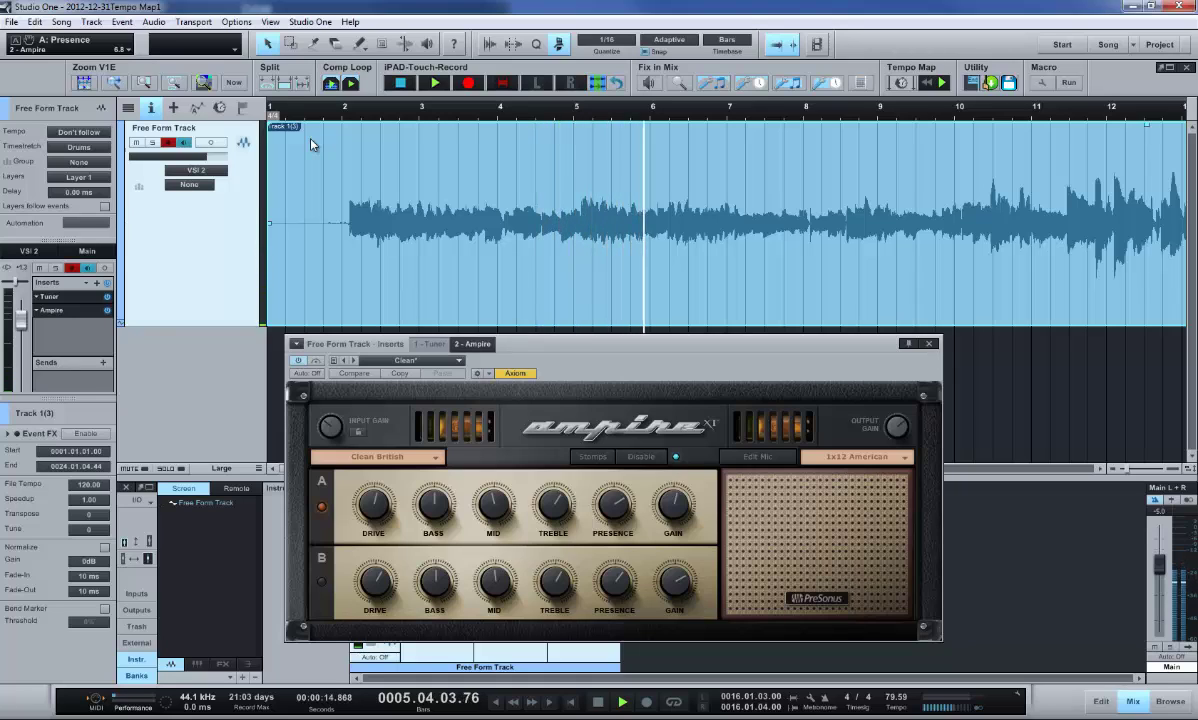
pyautogui.click(598, 702)
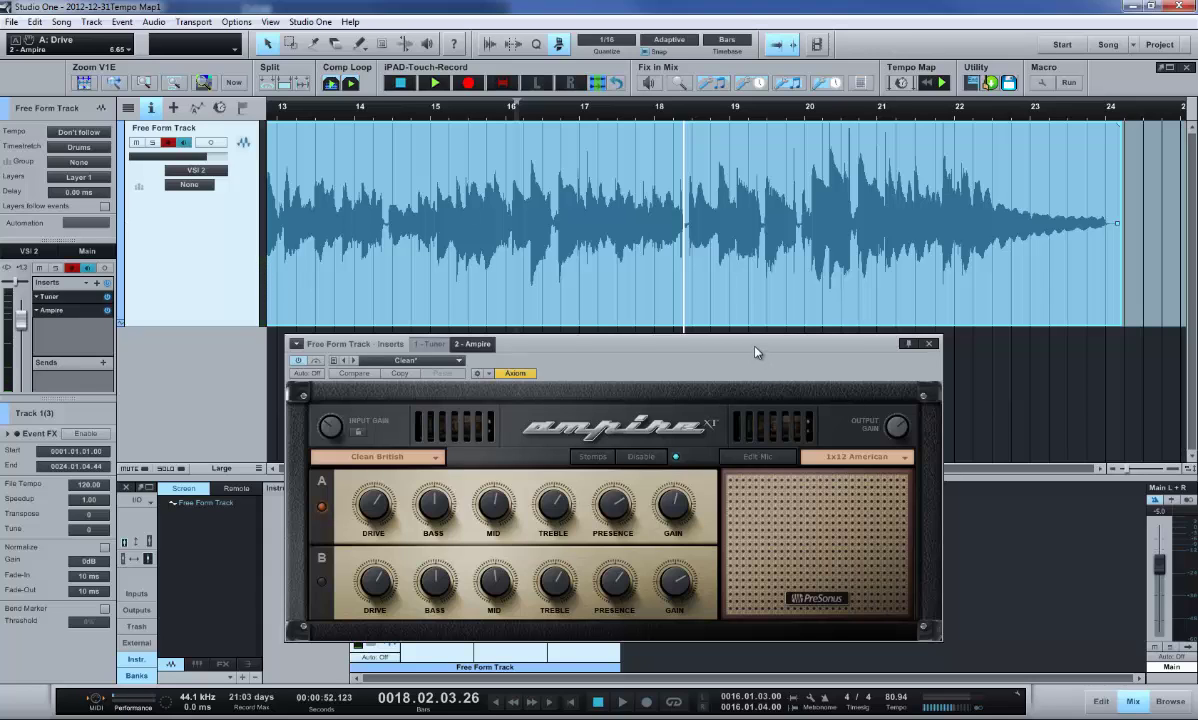
pyautogui.moveTo(756, 351); pyautogui.dragTo(760, 384)
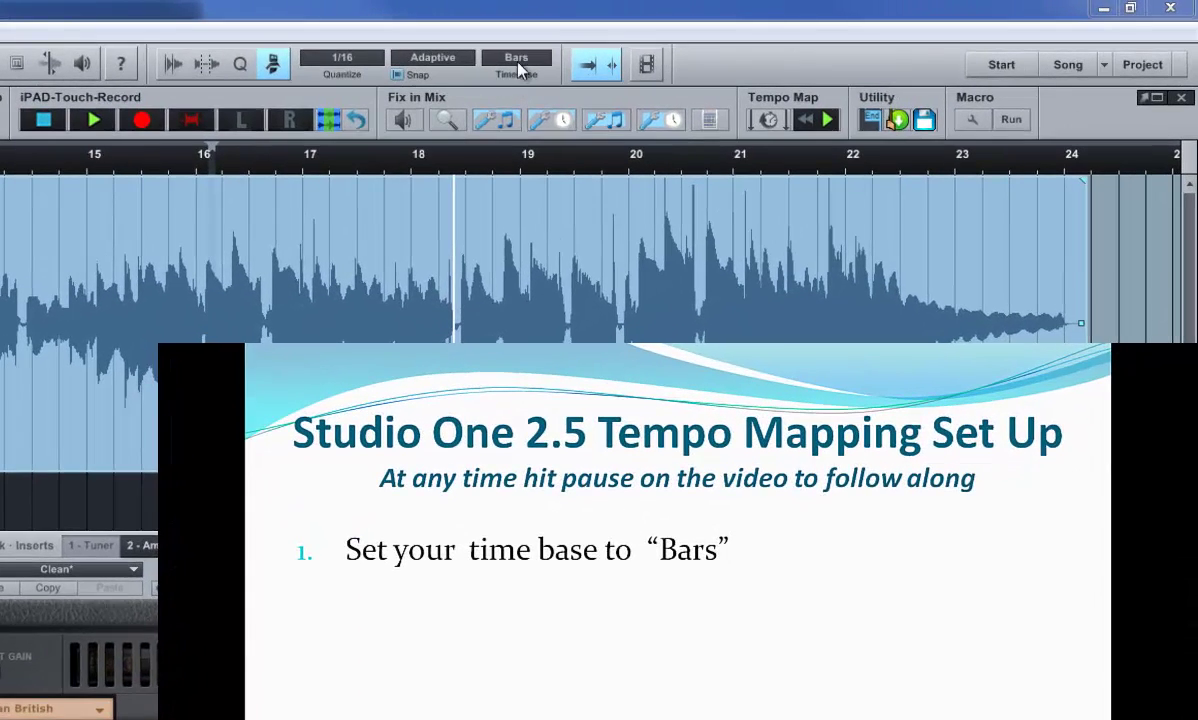
# Step: Set the song timebase to Bars and switch the metronome on
pyautogui.click(517, 60)
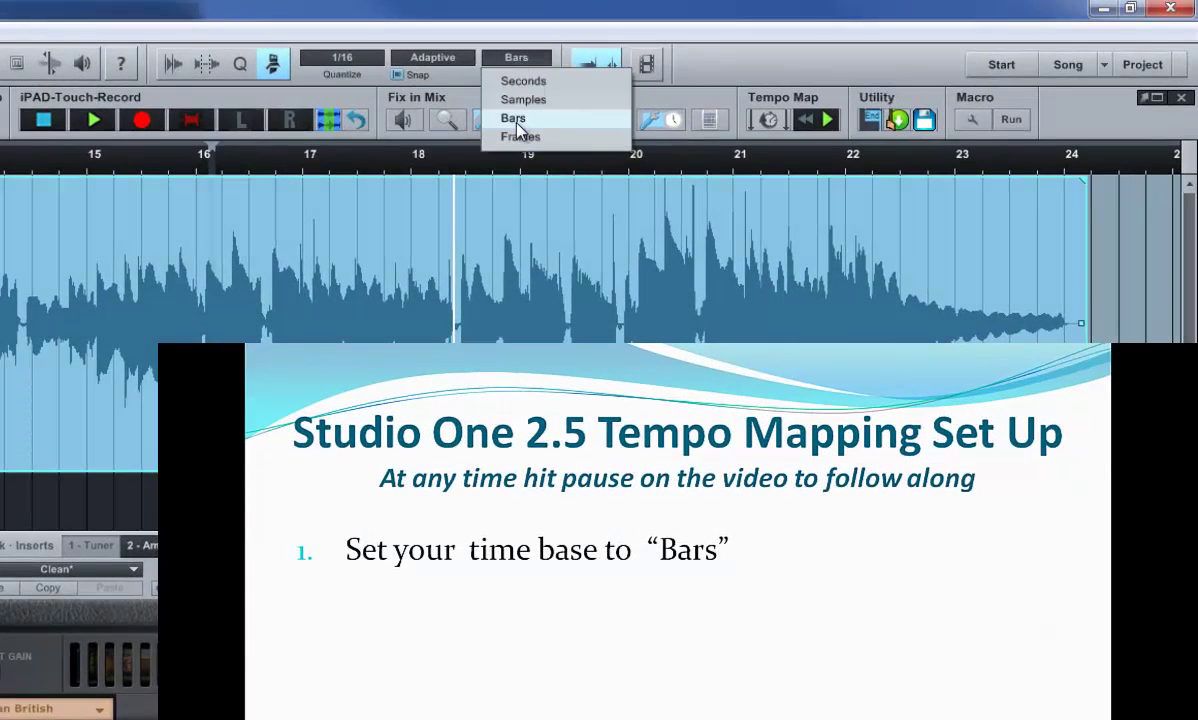
pyautogui.click(519, 124)
pyautogui.click(517, 62)
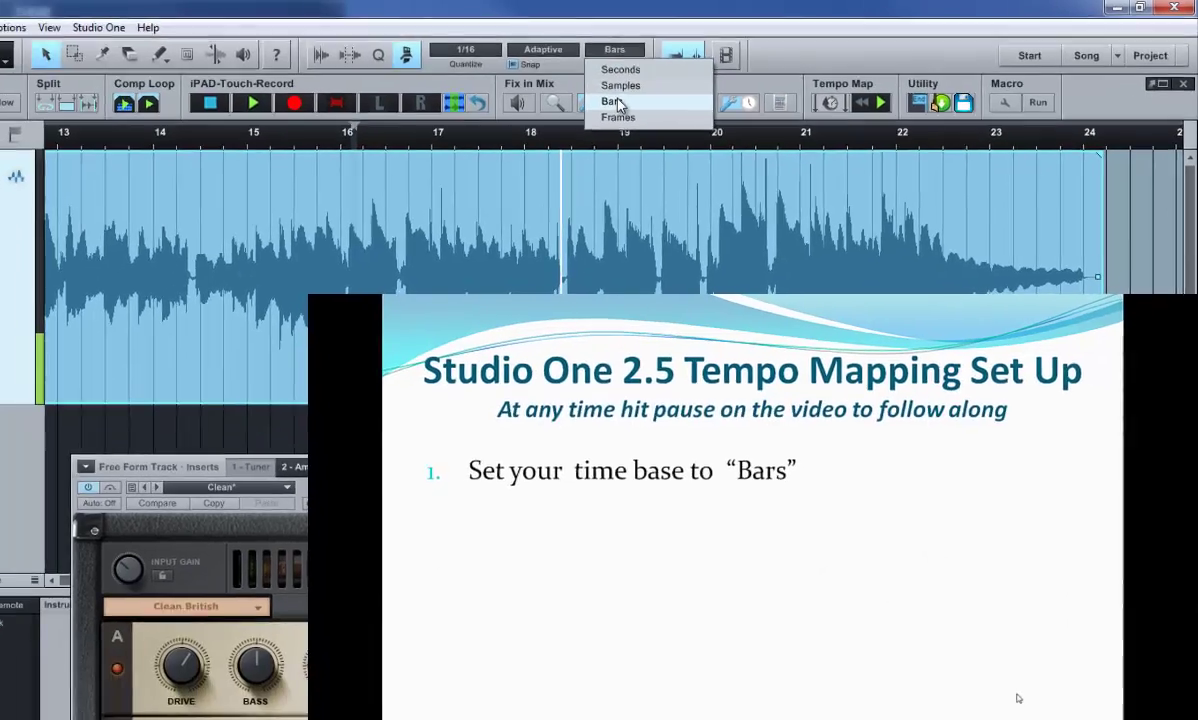
pyautogui.click(519, 118)
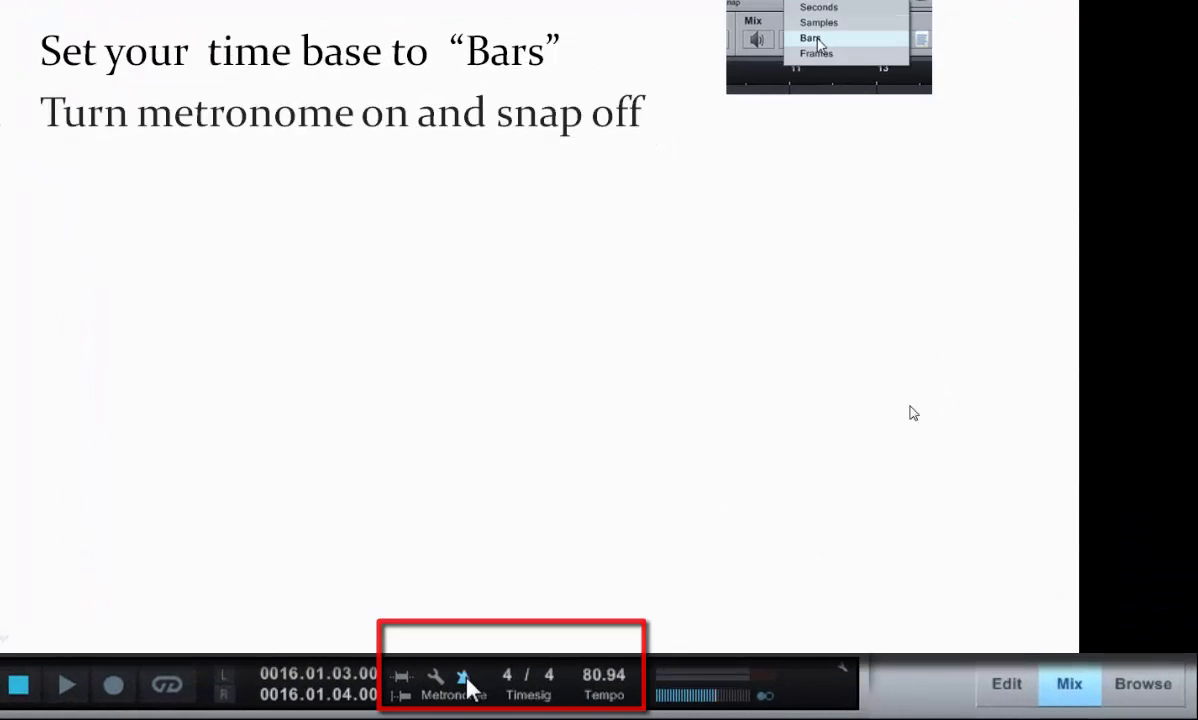
pyautogui.click(466, 677)
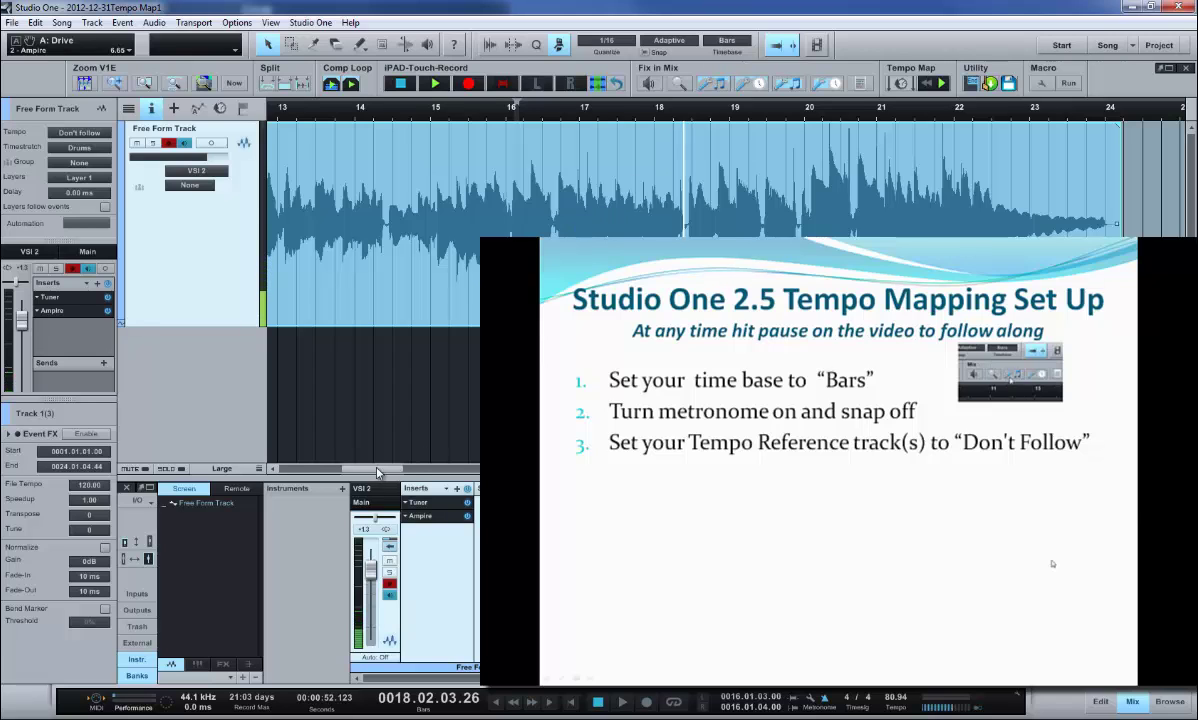
# Step: Scroll back to bar 1, keep the guitar track's Tempo on Don't follow, and return the playhead to bar 2
pyautogui.moveTo(378, 470); pyautogui.dragTo(311, 483)
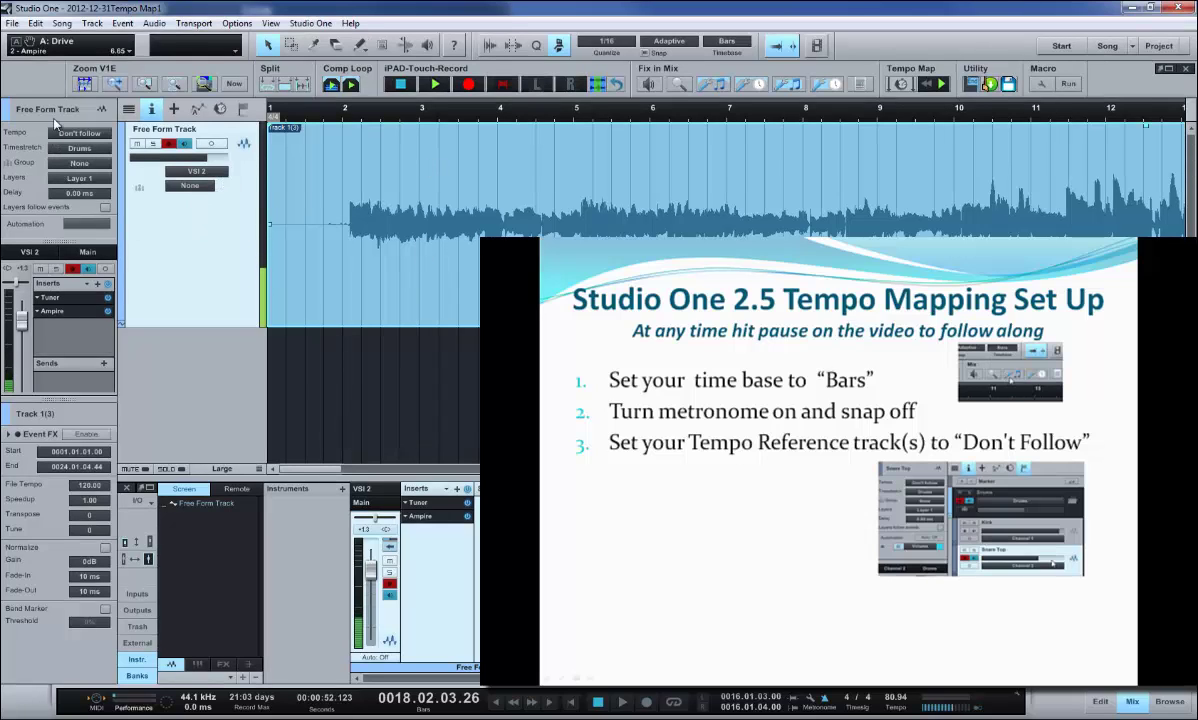
pyautogui.click(151, 110)
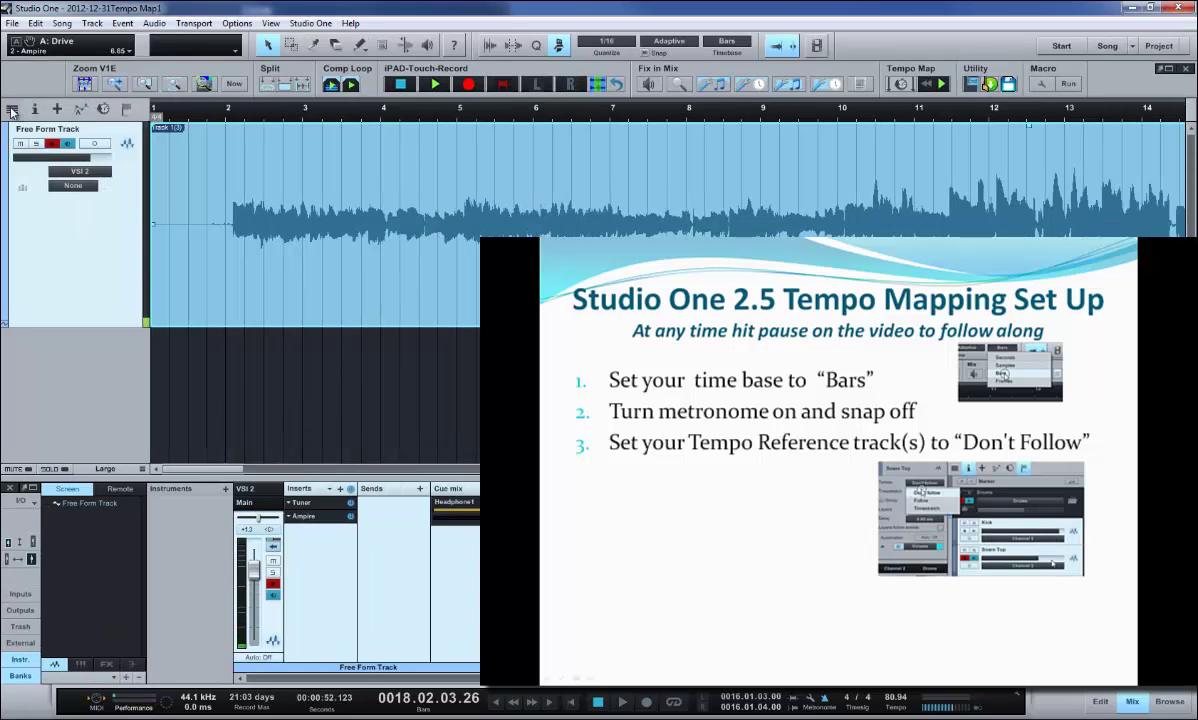
pyautogui.click(33, 107)
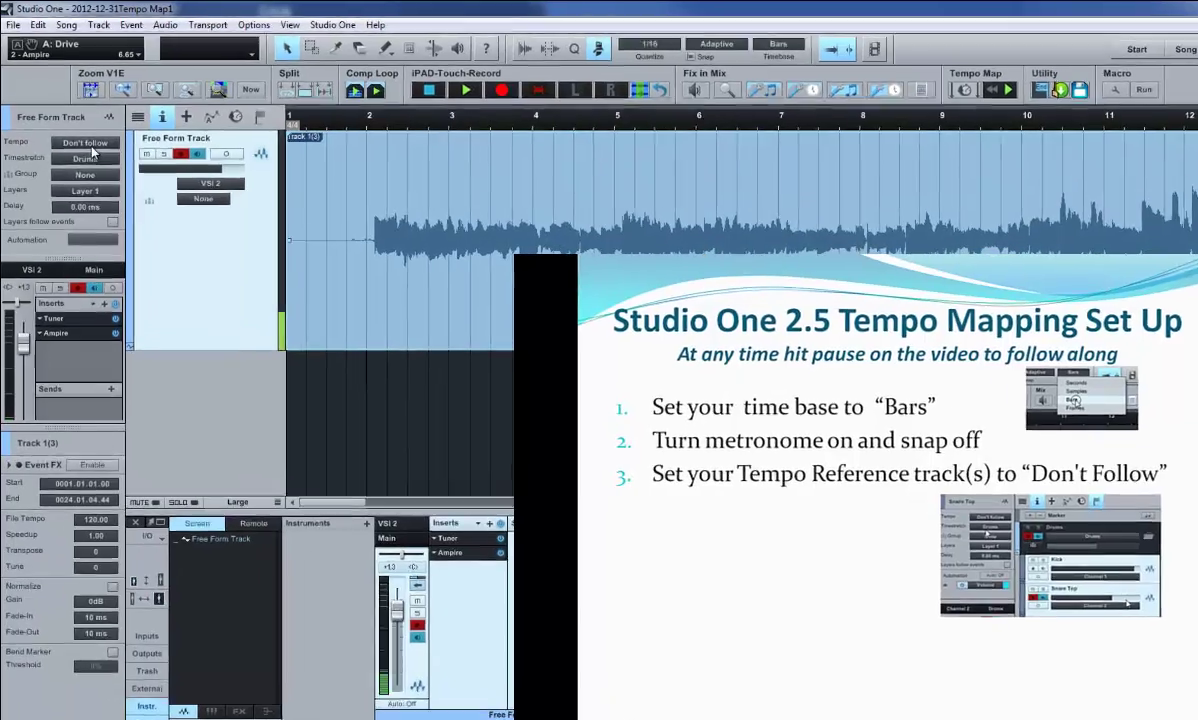
pyautogui.click(90, 145)
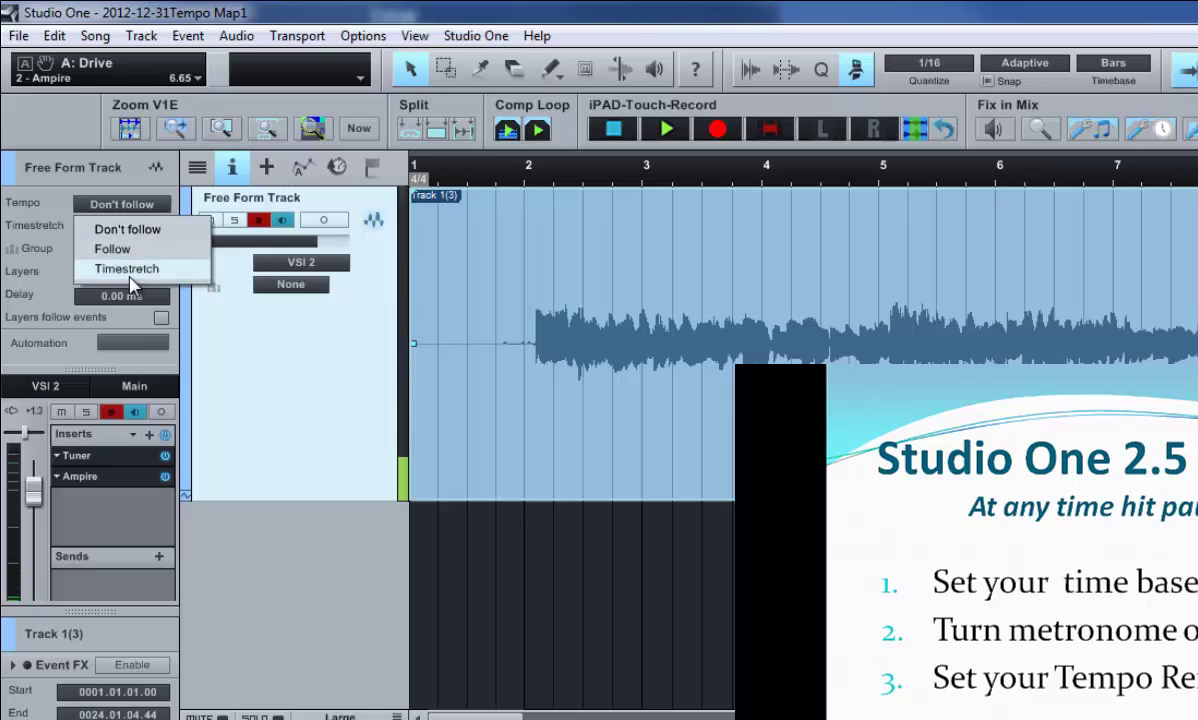
pyautogui.click(121, 226)
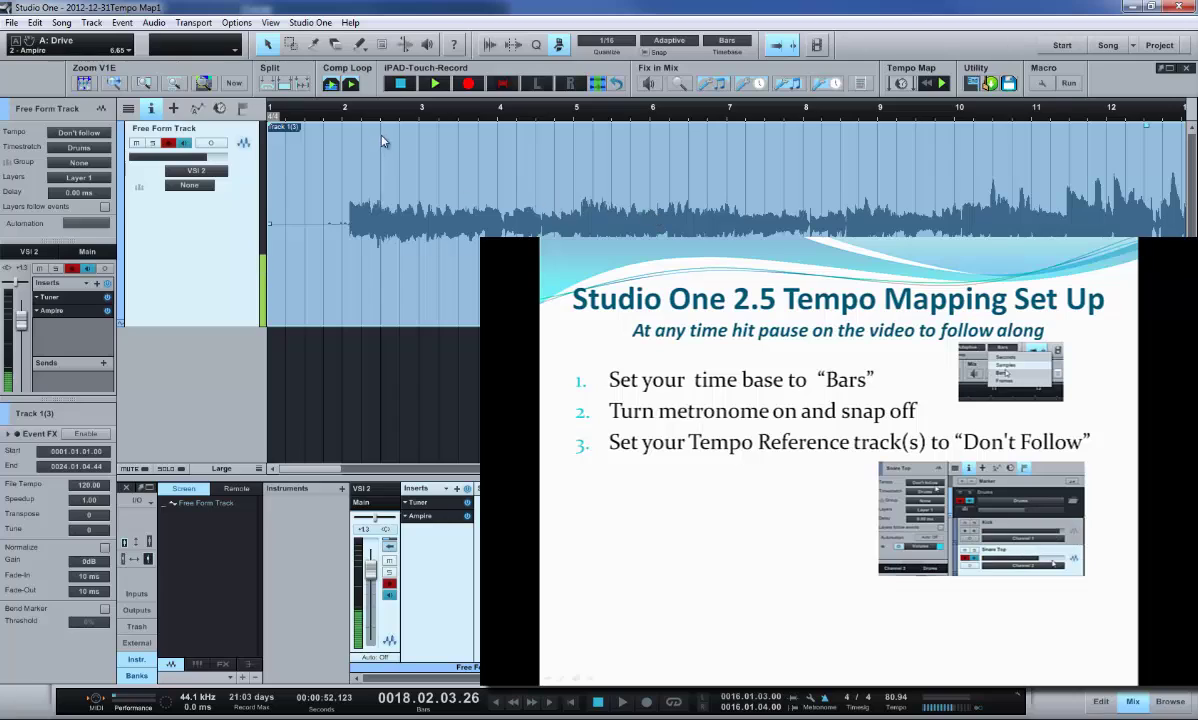
pyautogui.click(345, 111)
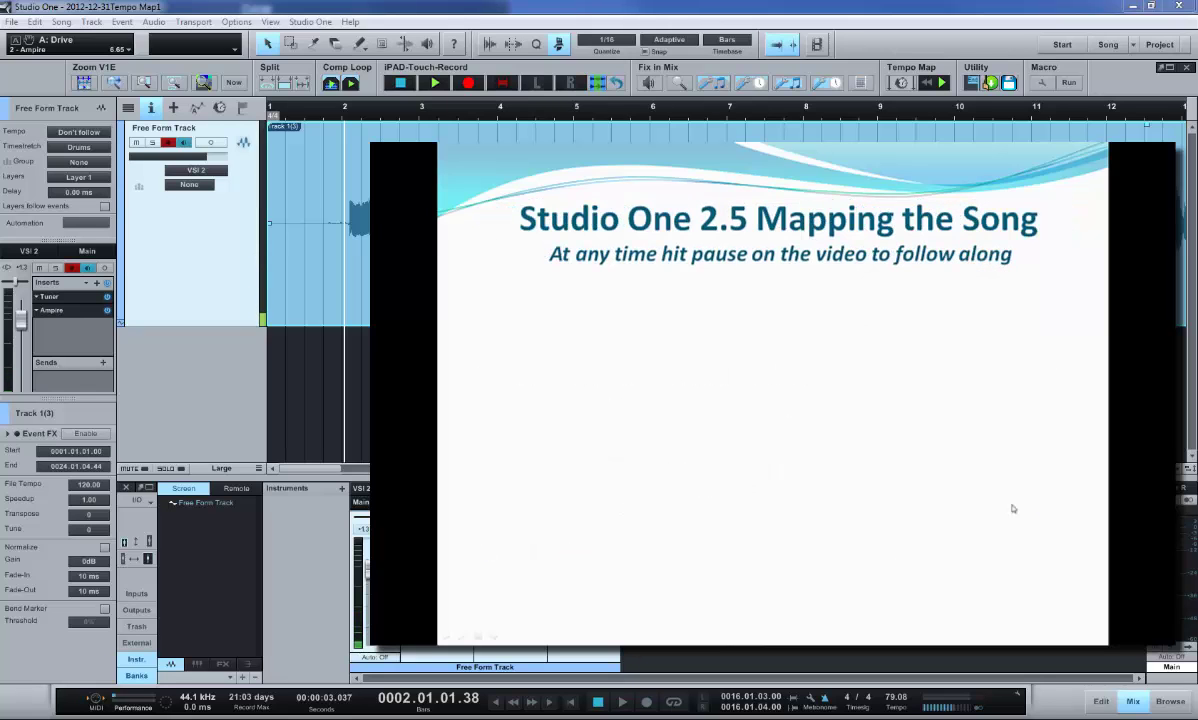
# Step: Play the guitar take from bar 2 and set the song tempo to 79.35
pyautogui.click(350, 115)
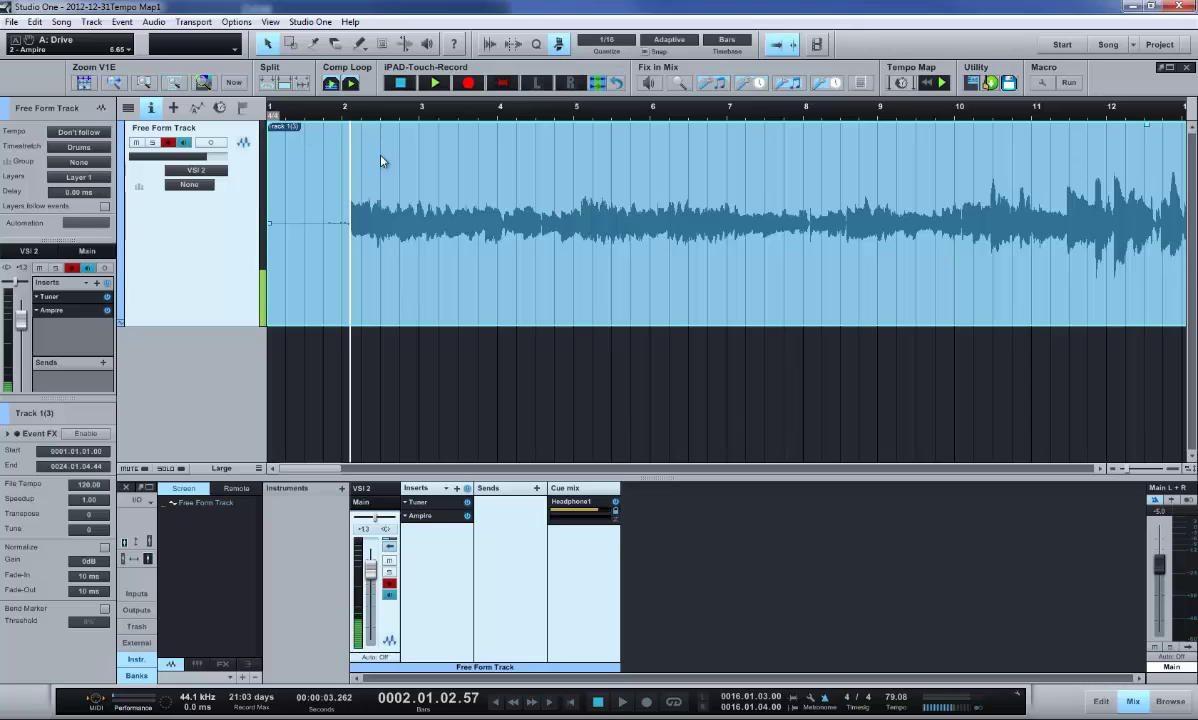
pyautogui.press('space')
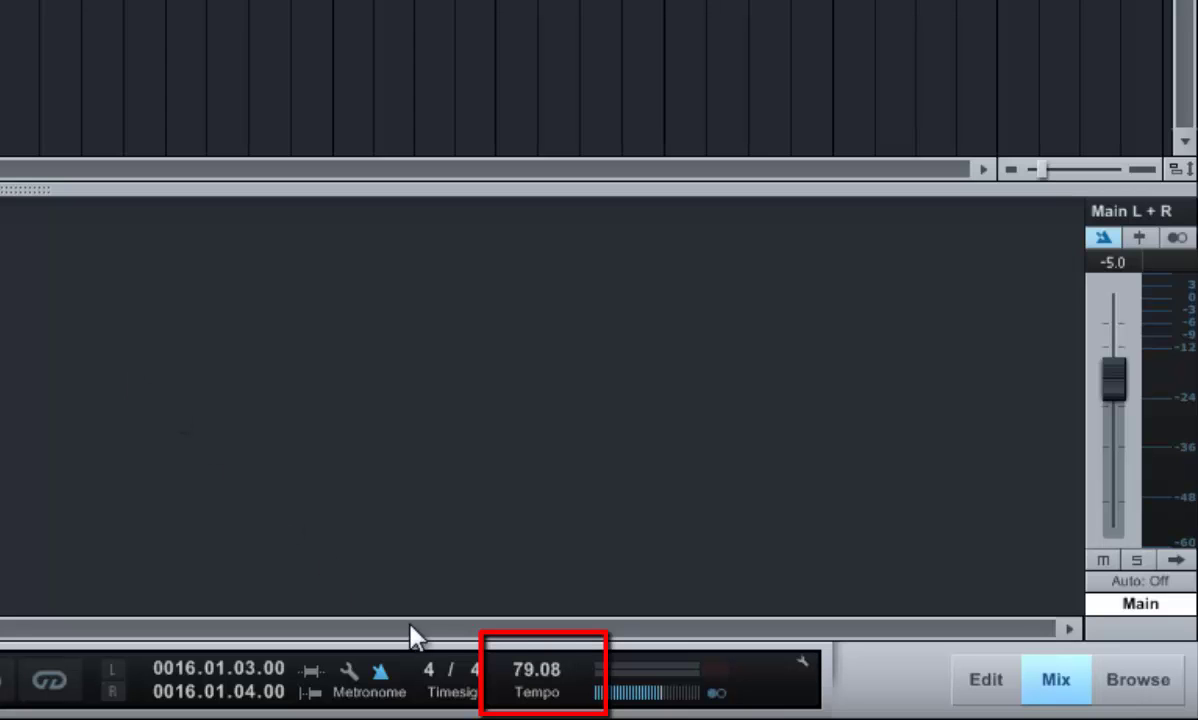
pyautogui.click(538, 670)
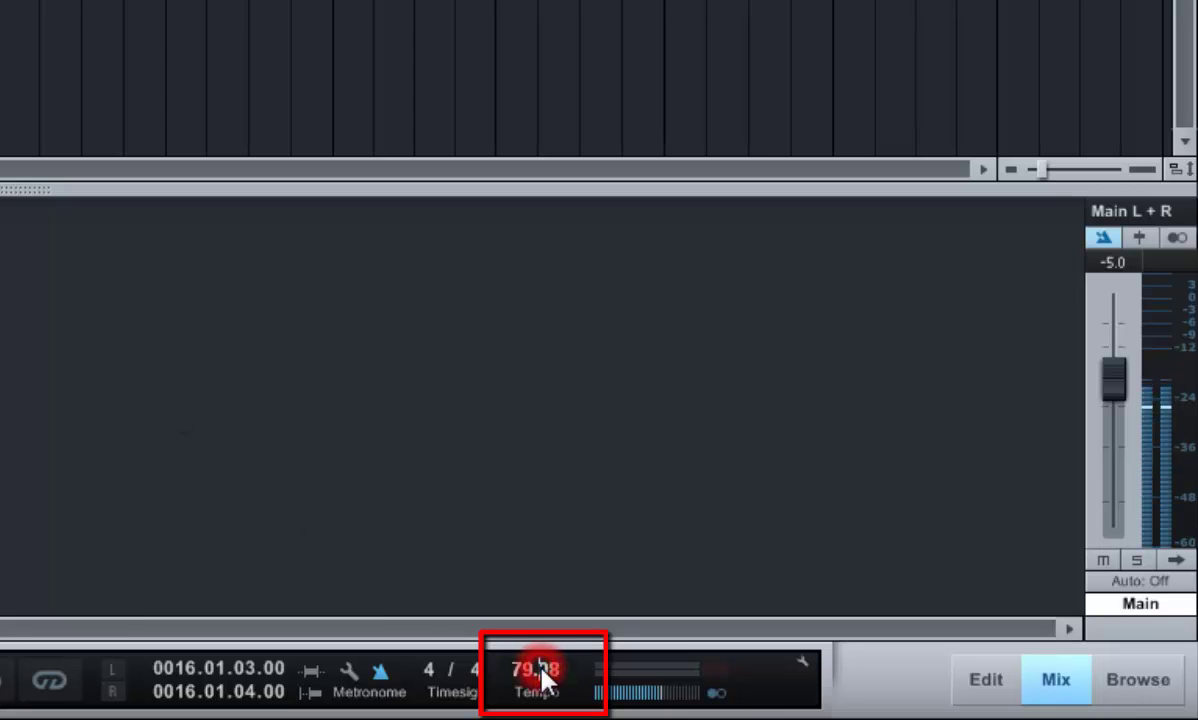
pyautogui.moveTo(540, 672); pyautogui.dragTo(539, 680)
pyautogui.press('Delete')
pyautogui.press('Delete')
pyautogui.write('35')
pyautogui.press('Return')
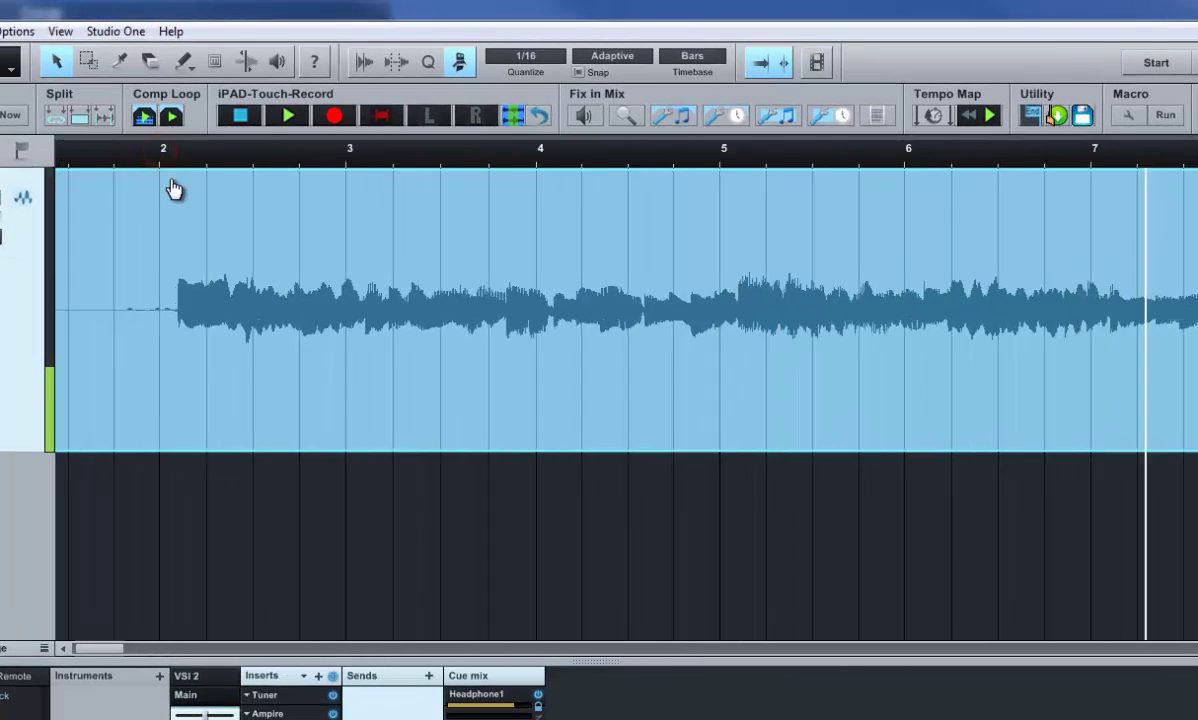
# Step: Zoom in around bar 2 and trim the silent start off the guitar event
pyautogui.scroll(8, 174, 191)
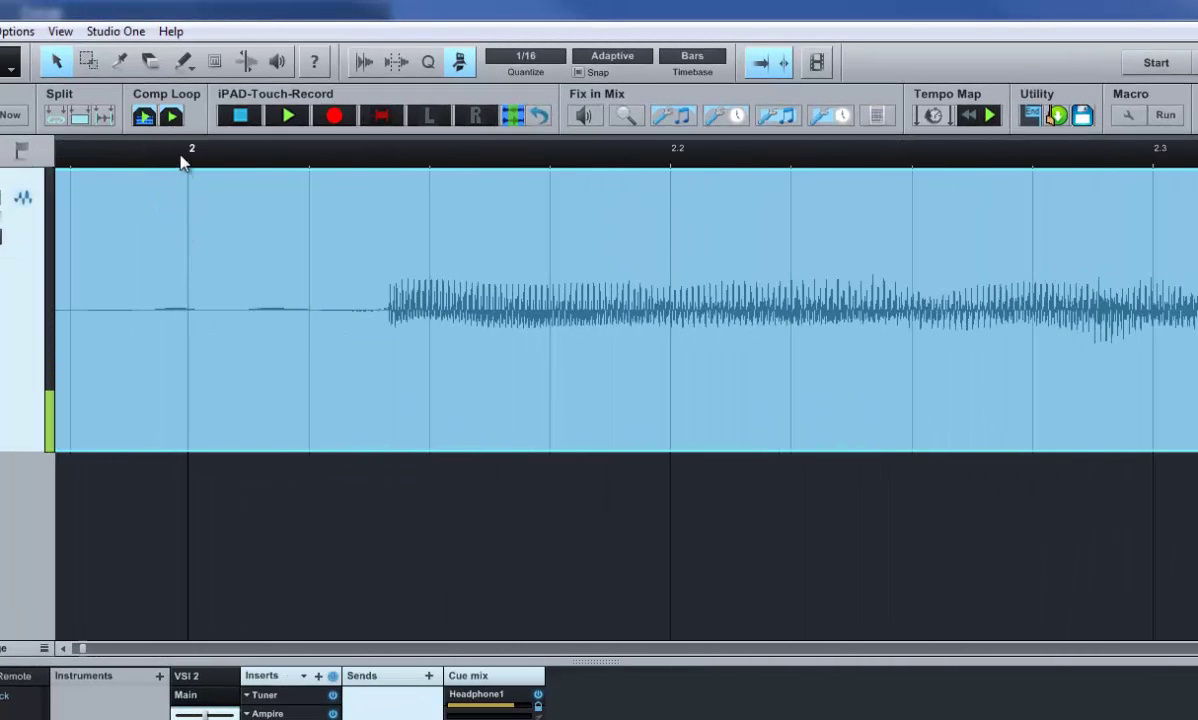
pyautogui.moveTo(203, 162)
pyautogui.mouseDown()
pyautogui.moveTo(262, 179)
pyautogui.moveTo(401, 182)
pyautogui.moveTo(388, 179)
pyautogui.mouseUp()
pyautogui.click(365, 152)
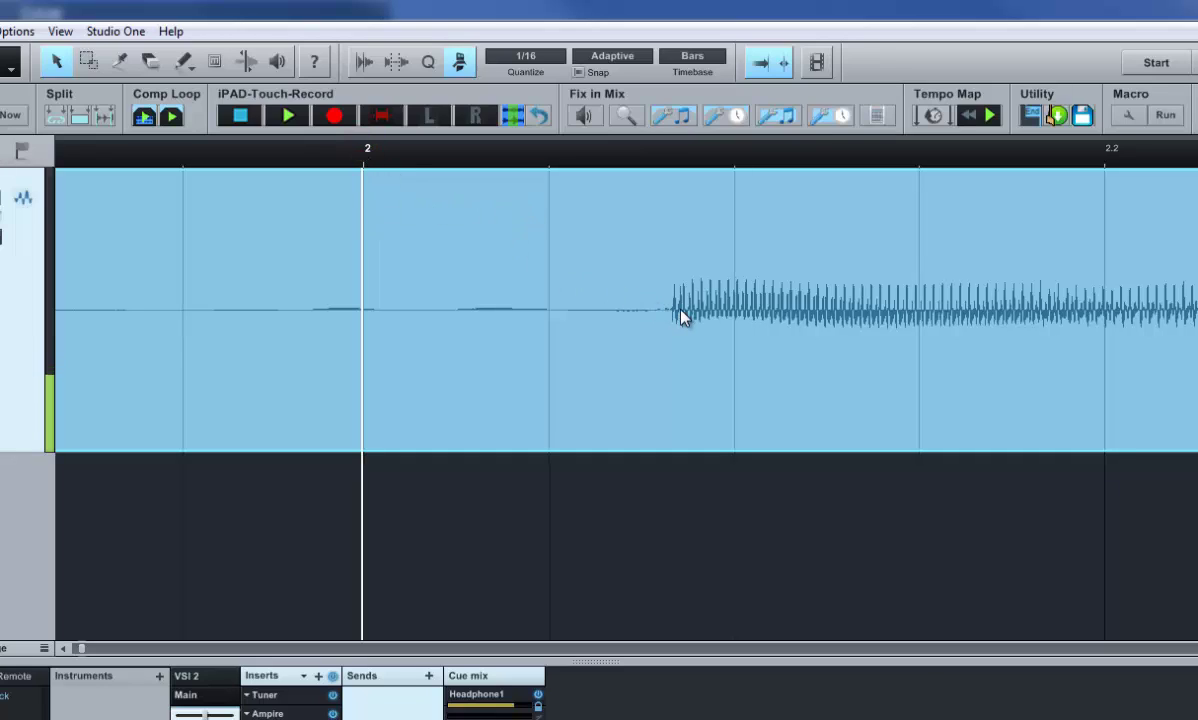
pyautogui.click(369, 150)
pyautogui.click(366, 150)
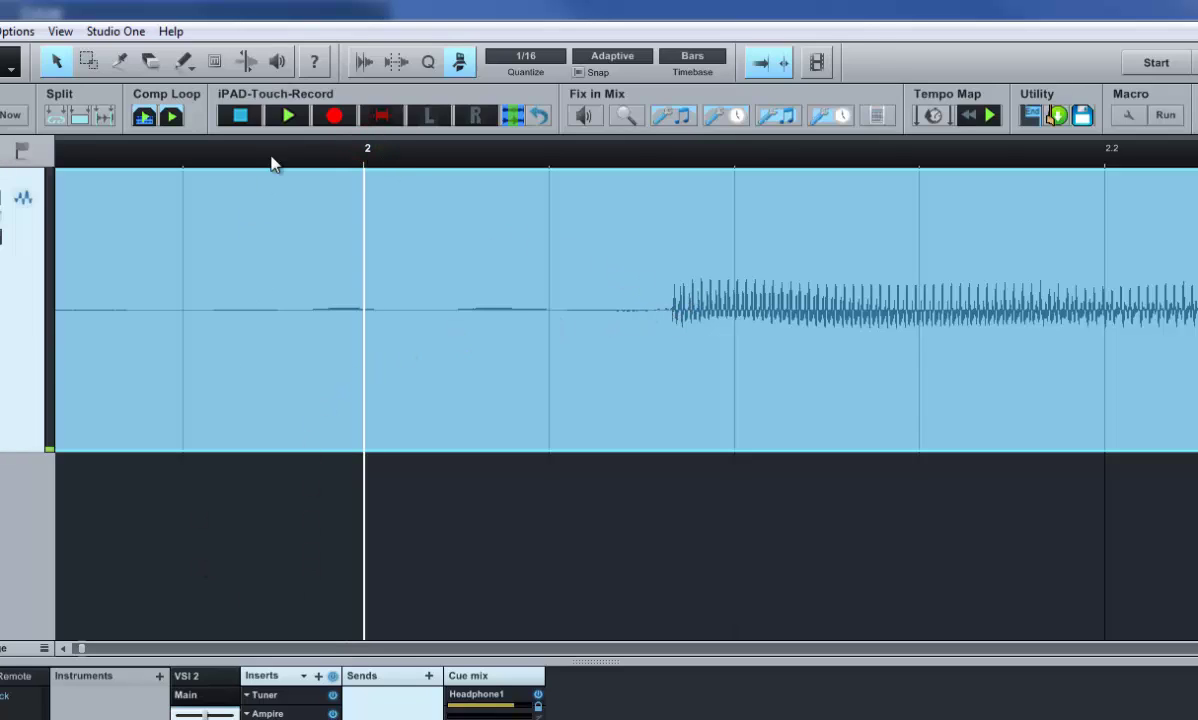
pyautogui.moveTo(272, 158); pyautogui.dragTo(300, 57)
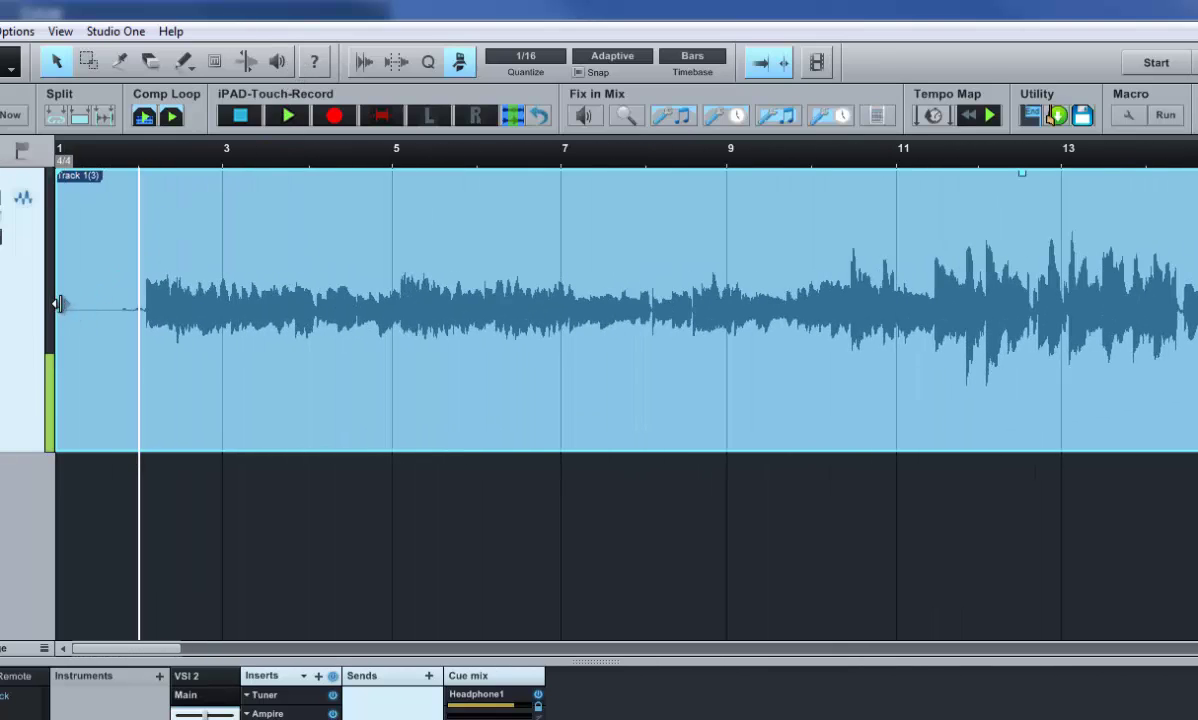
pyautogui.moveTo(57, 298); pyautogui.dragTo(116, 300)
# Step: Slide the guitar event earlier so its first strong beat lines up with bar 2
pyautogui.moveTo(224, 163); pyautogui.dragTo(298, 358)
pyautogui.moveTo(64, 648); pyautogui.dragTo(67, 653)
pyautogui.moveTo(385, 308); pyautogui.dragTo(348, 313)
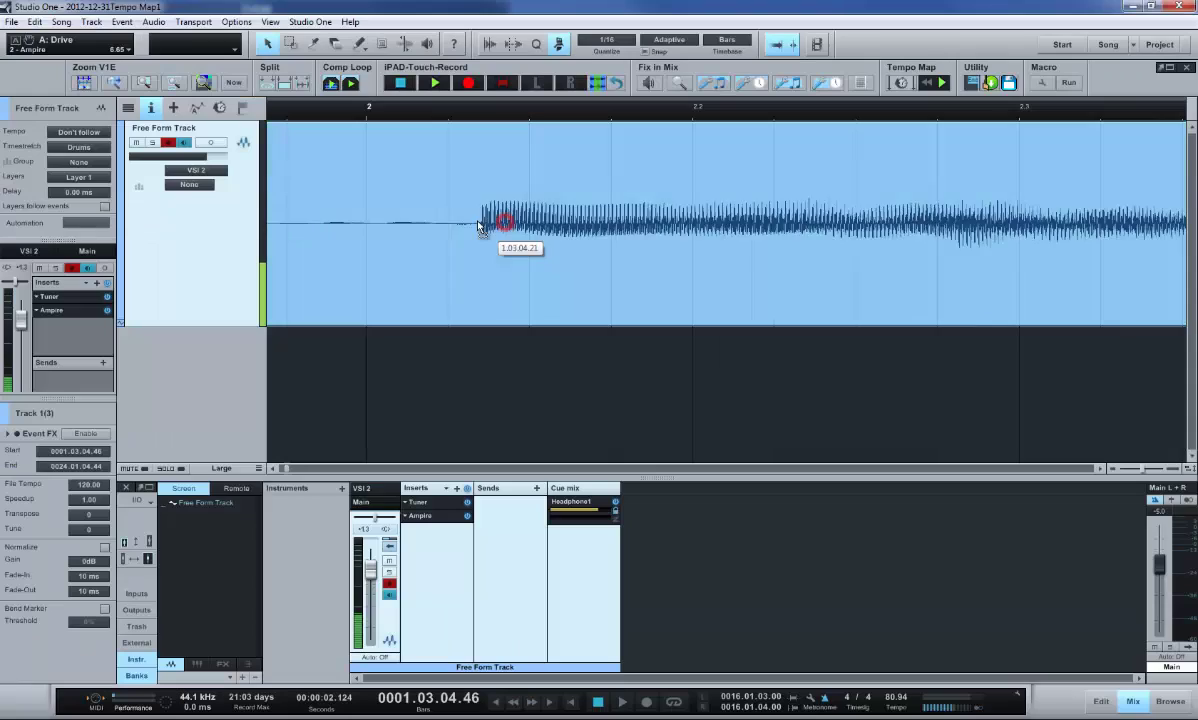
pyautogui.moveTo(479, 226); pyautogui.dragTo(371, 220)
pyautogui.hscroll(-3, 380, 160)
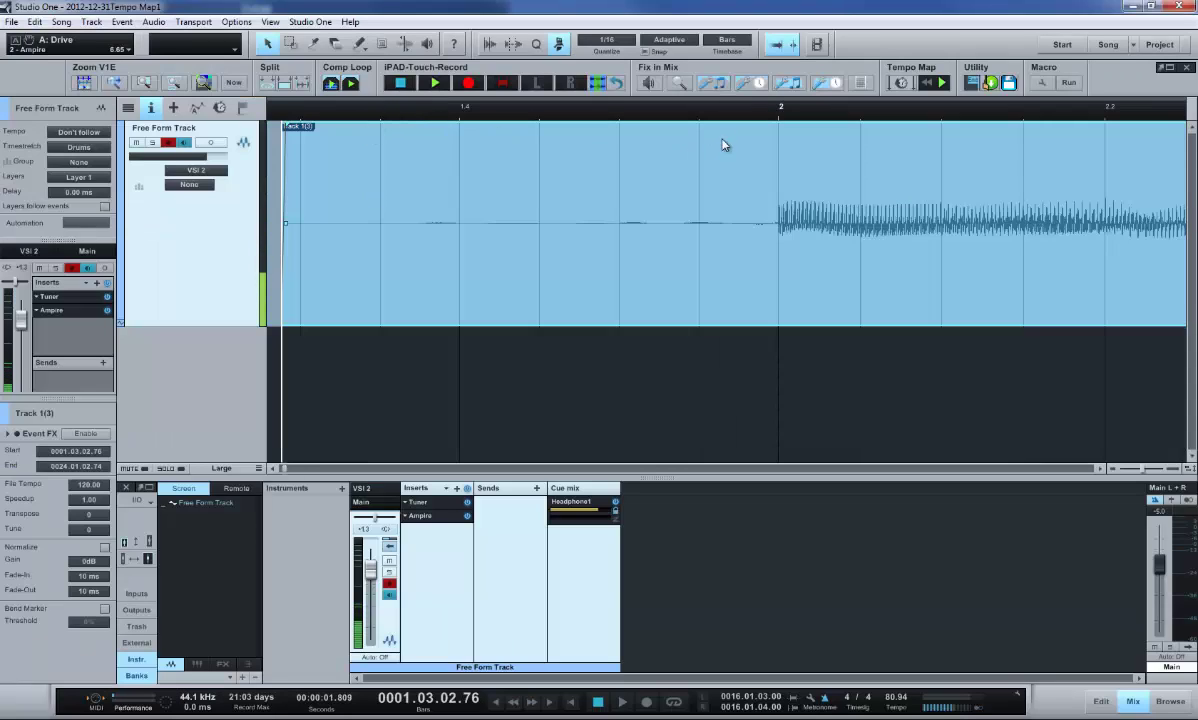
pyautogui.moveTo(778, 112); pyautogui.dragTo(778, 189)
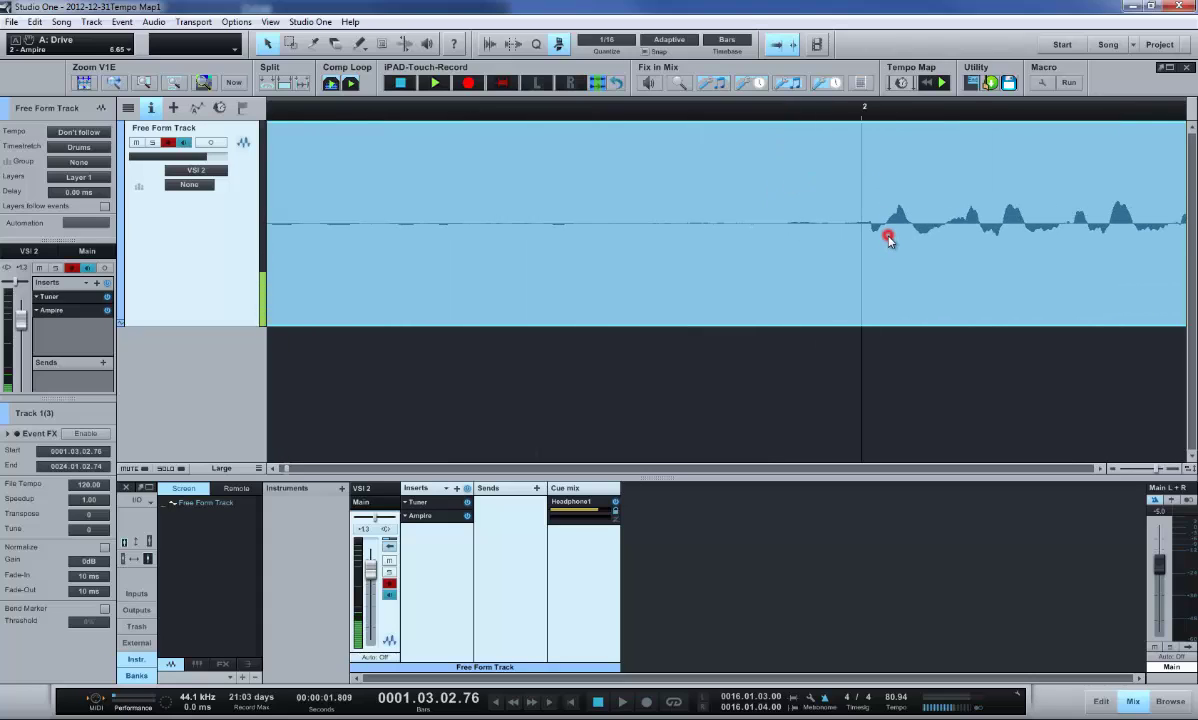
pyautogui.moveTo(888, 240); pyautogui.dragTo(874, 201)
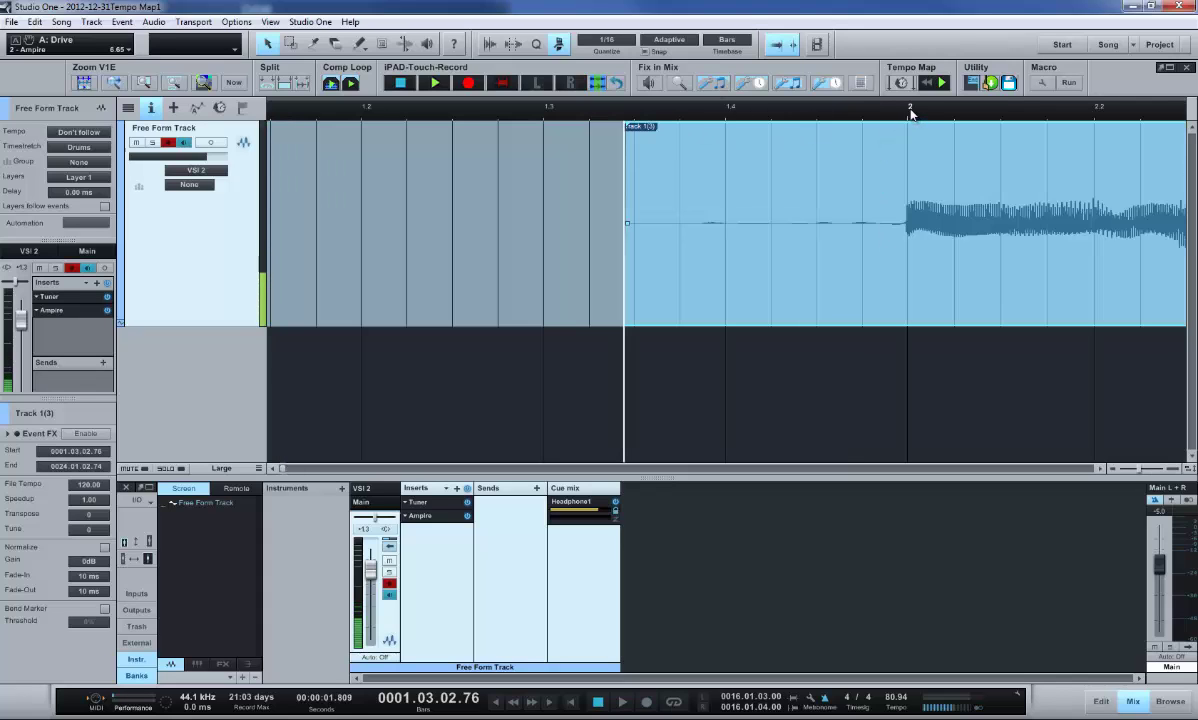
# Step: Play from bar 2 to check the alignment, then show the whole recording with the tempo track
pyautogui.moveTo(903, 120); pyautogui.dragTo(842, 108)
pyautogui.click(842, 107)
pyautogui.press('alt')
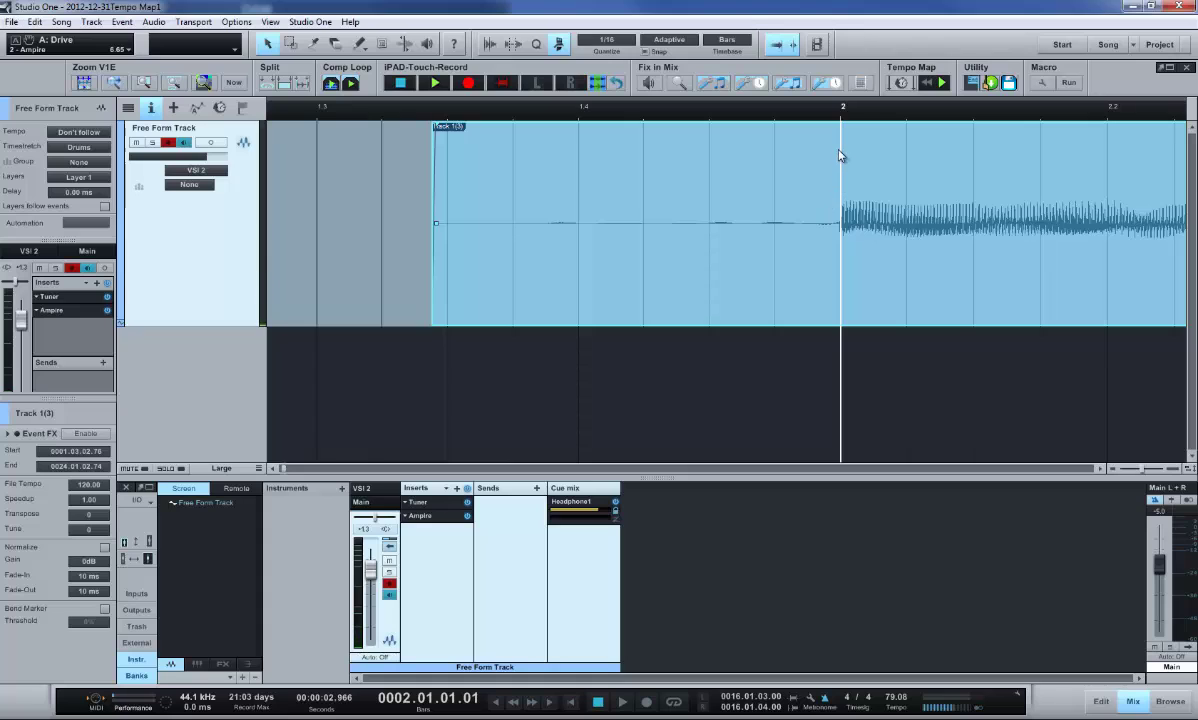
pyautogui.press('space')
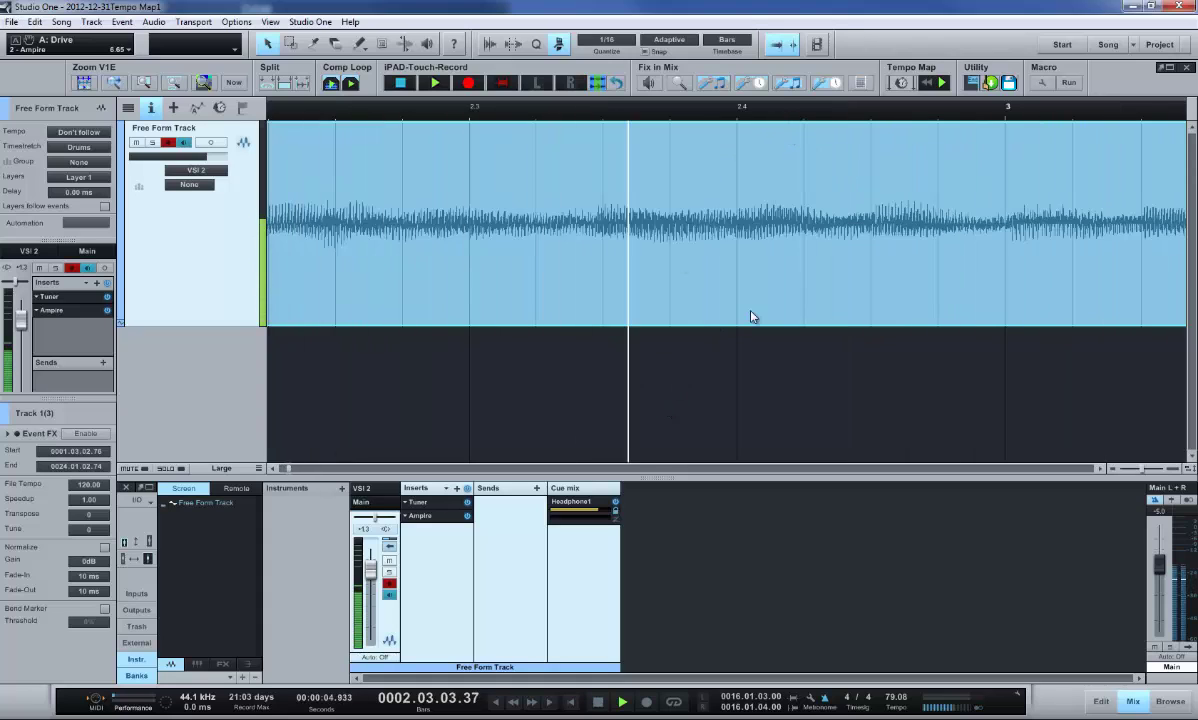
pyautogui.press('space')
pyautogui.click(180, 81)
pyautogui.click(220, 108)
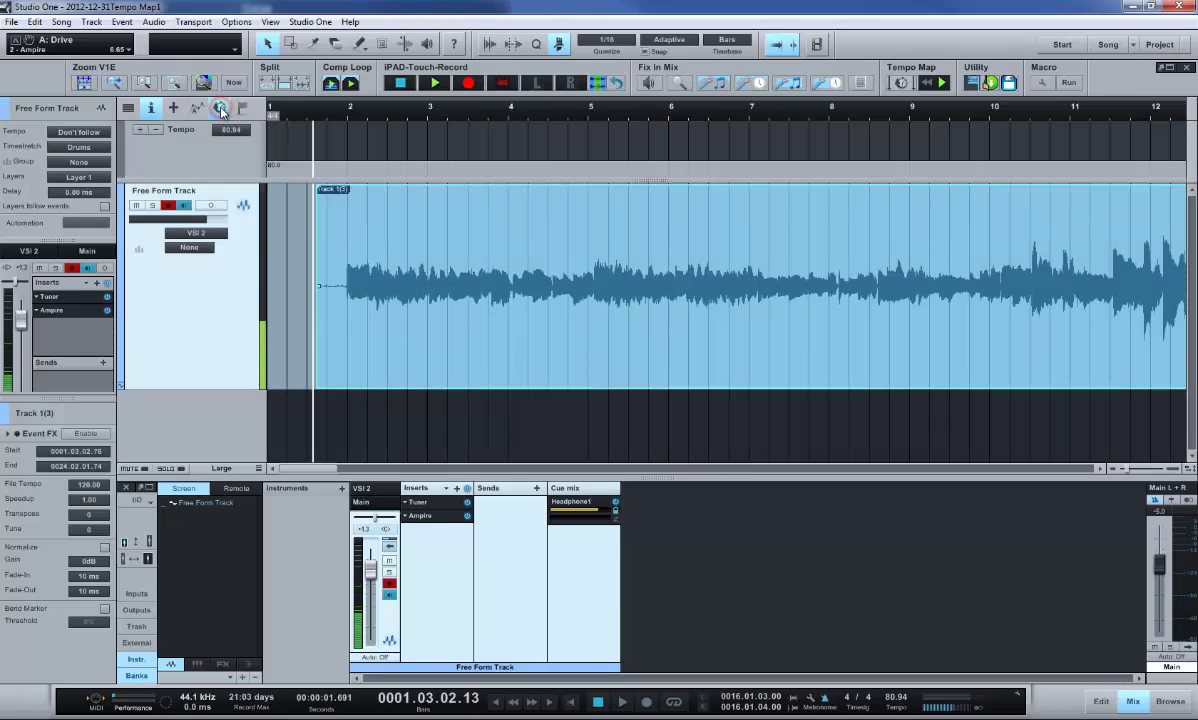
# Step: Put the playhead exactly on bar 2 and insert tempo changes on the following bars
pyautogui.click(349, 108)
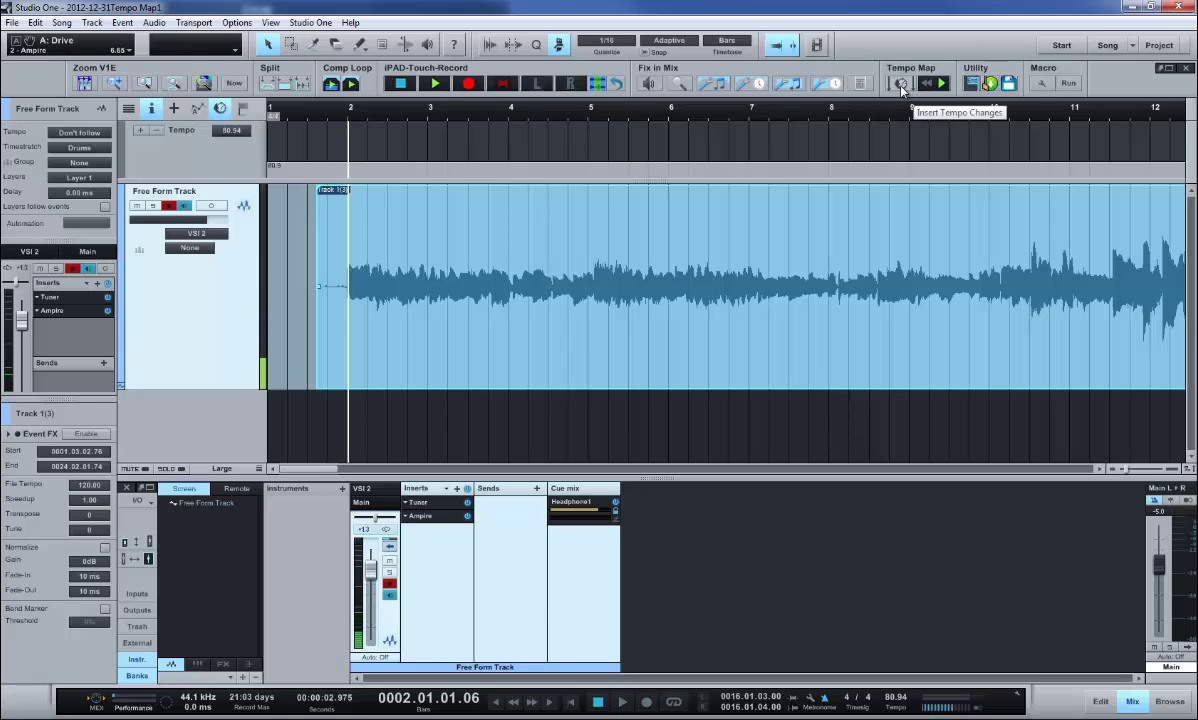
pyautogui.moveTo(350, 107)
pyautogui.mouseDown()
pyautogui.moveTo(351, 131)
pyautogui.moveTo(369, 113)
pyautogui.mouseUp()
pyautogui.click(371, 112)
pyautogui.moveTo(374, 112); pyautogui.dragTo(371, 115)
pyautogui.click(370, 115)
pyautogui.click(371, 115)
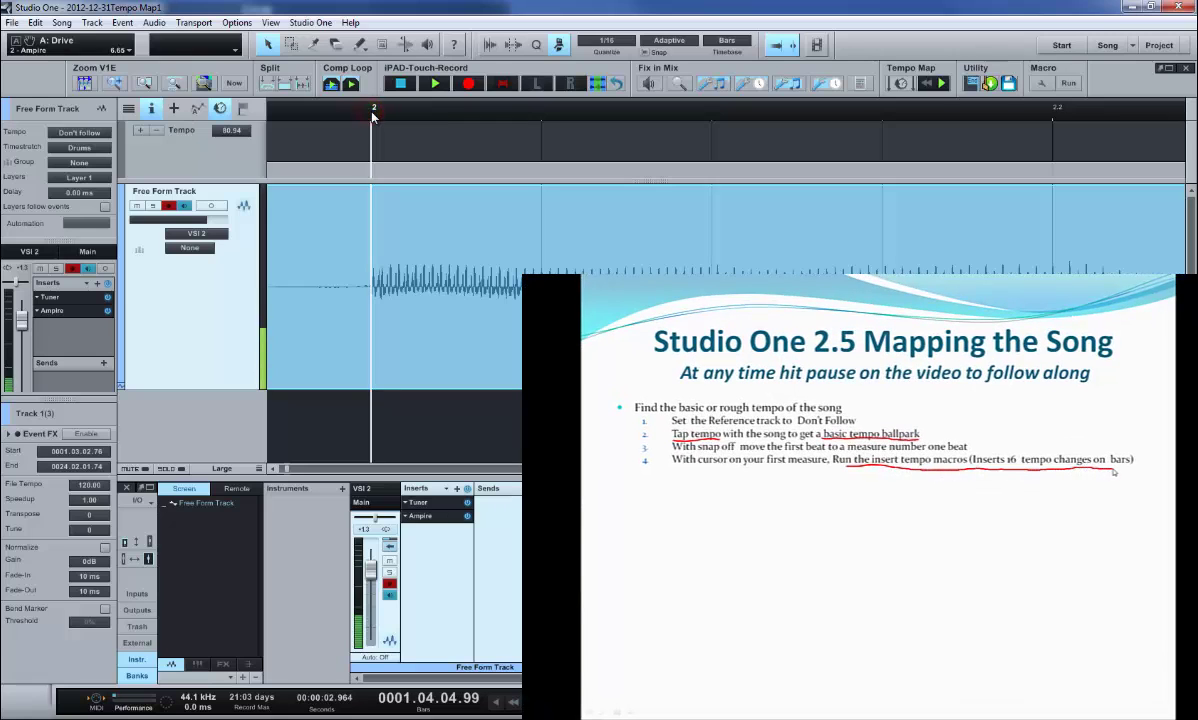
pyautogui.click(902, 84)
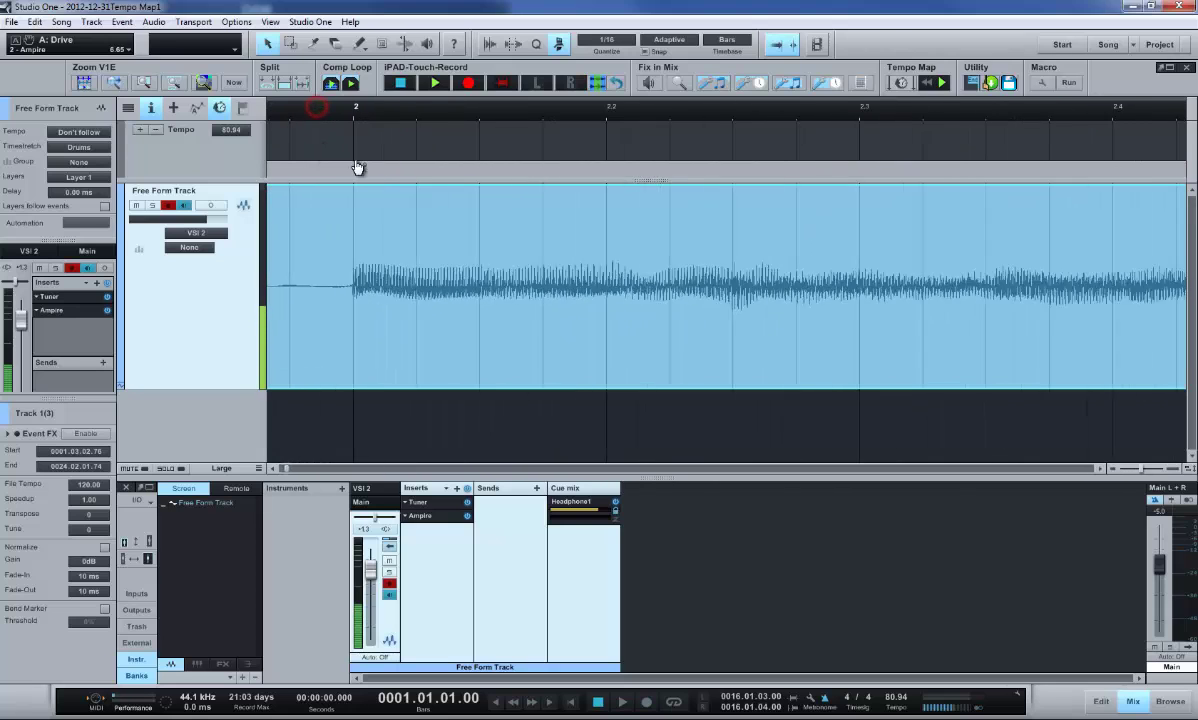
# Step: Move the playhead from bar 2 onto bar 3
pyautogui.scroll(-2, 470, 130)
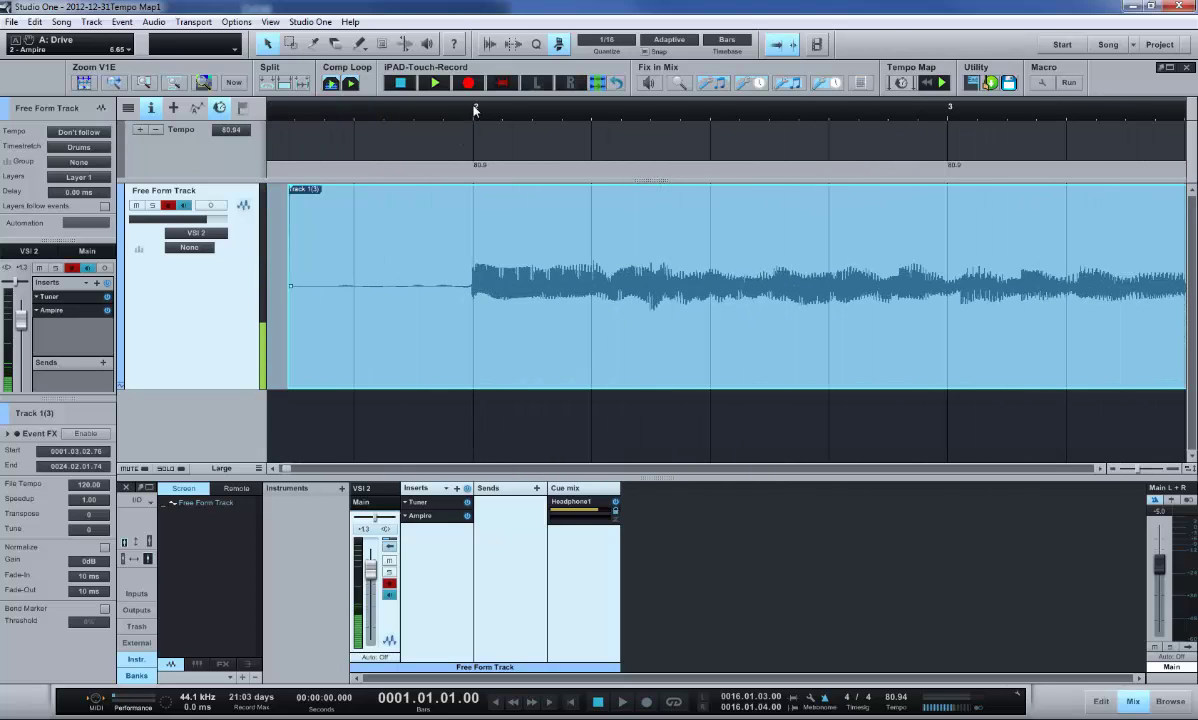
pyautogui.click(474, 110)
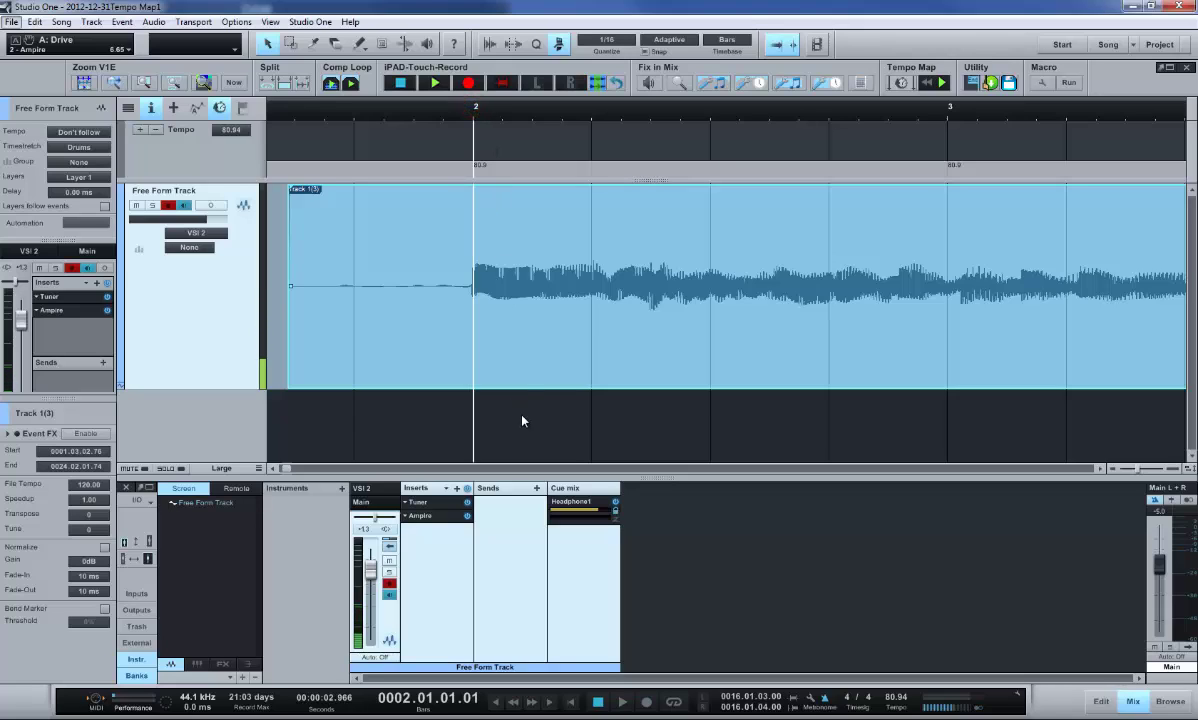
pyautogui.hotkey('alt', 'space')
pyautogui.click(477, 113)
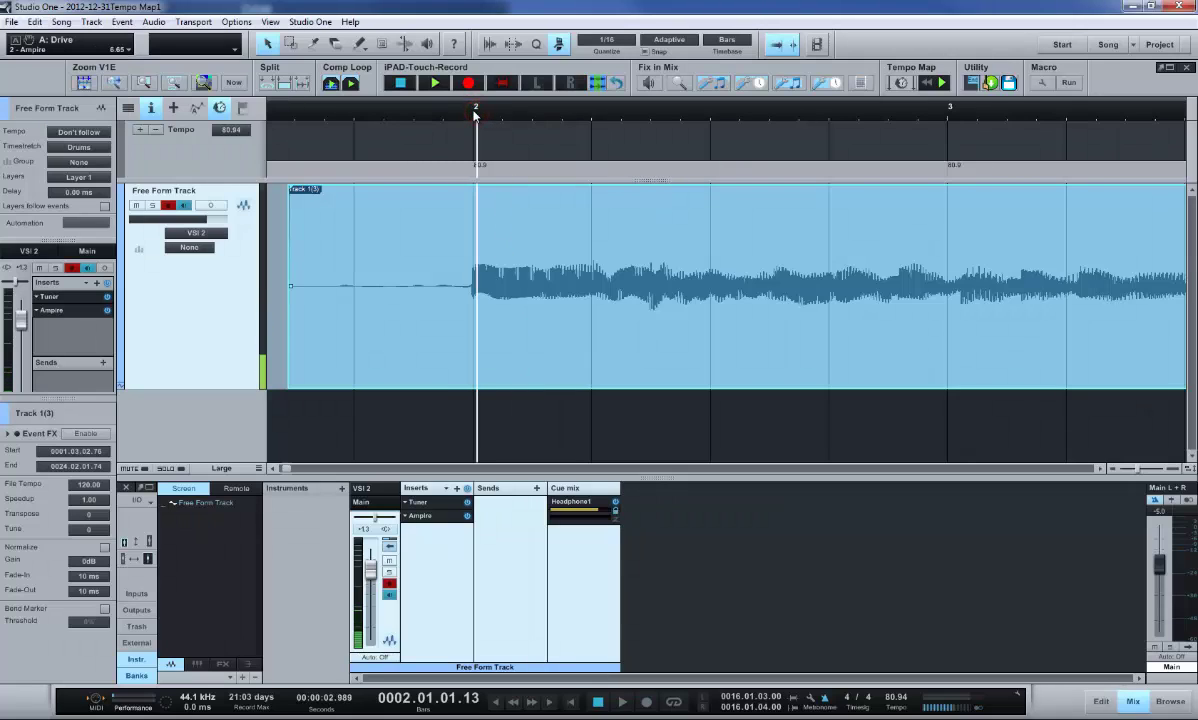
pyautogui.click(472, 112)
pyautogui.click(717, 108)
pyautogui.click(723, 112)
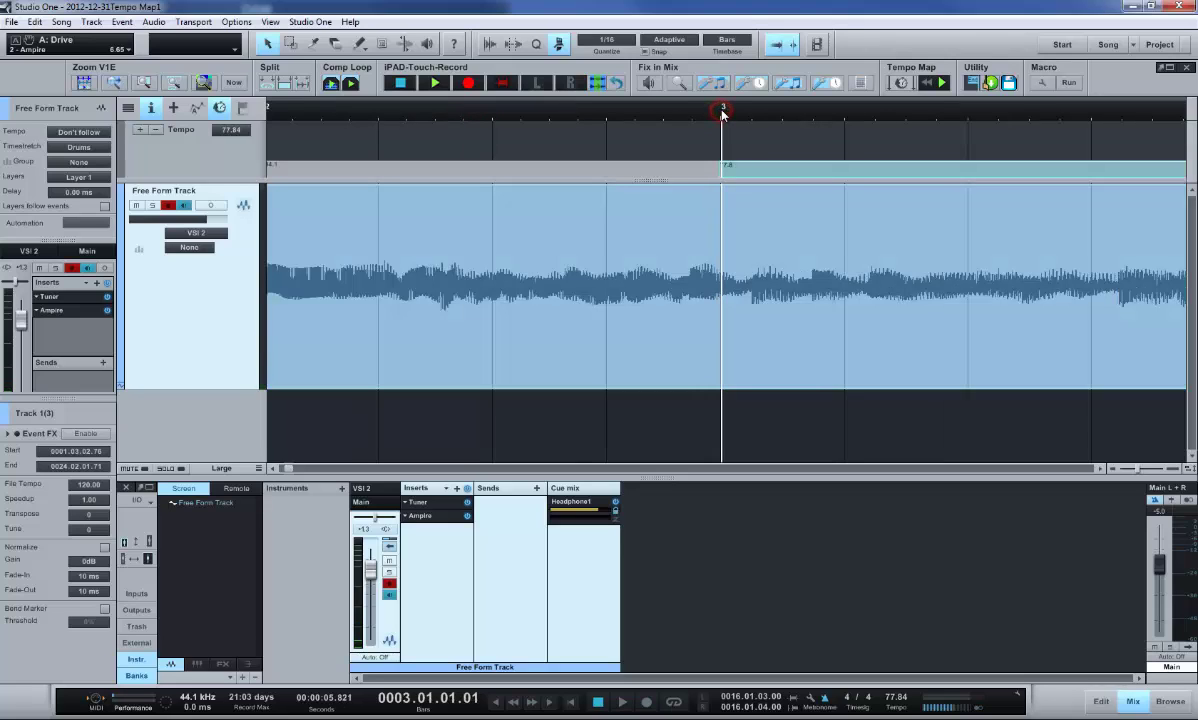
# Step: Adjust the tempo so bar 3 lands on the guitar beat, 79.2 through bar 2 and 82.6 after, checking by playback
pyautogui.click(716, 168)
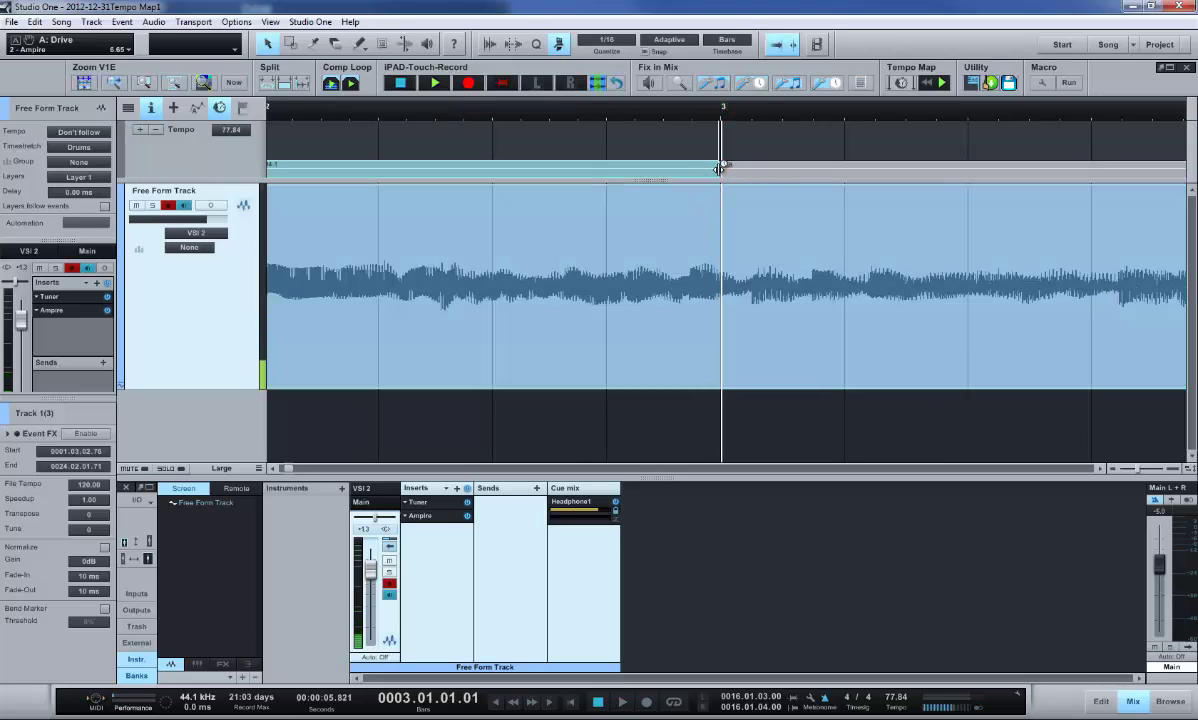
pyautogui.moveTo(719, 168)
pyautogui.mouseDown()
pyautogui.moveTo(677, 172)
pyautogui.moveTo(770, 166)
pyautogui.moveTo(720, 168)
pyautogui.mouseUp()
pyautogui.click(564, 116)
pyautogui.press('space')
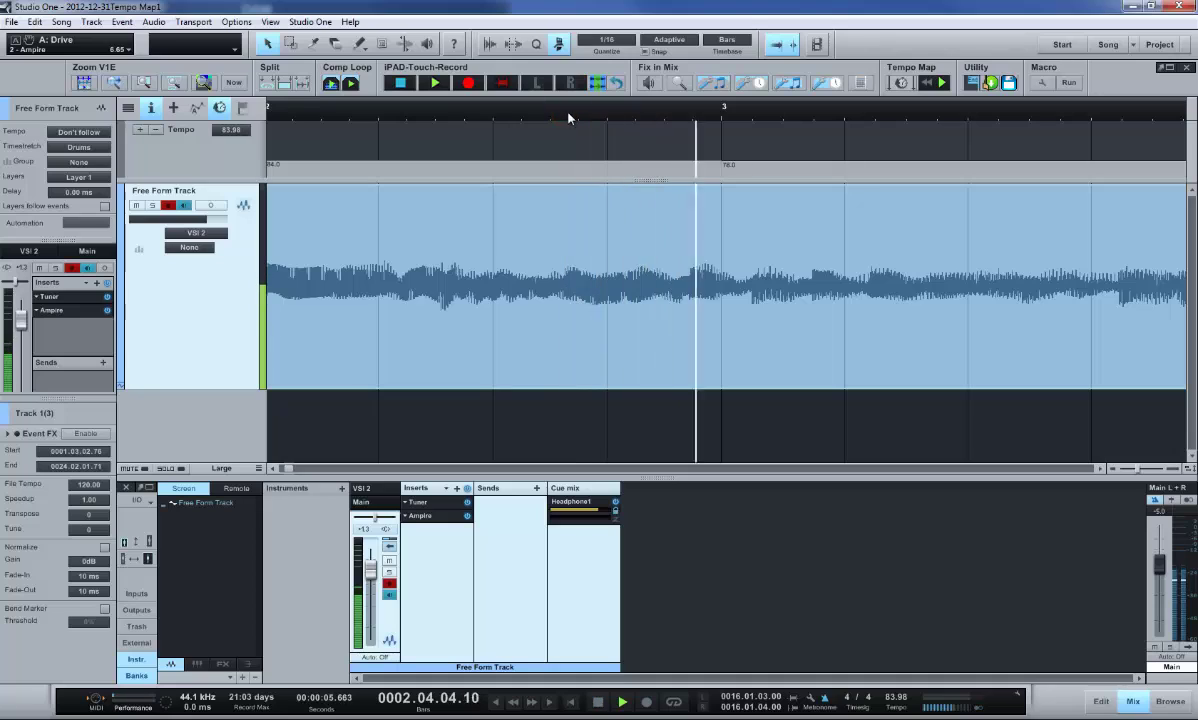
pyautogui.click(754, 110)
pyautogui.click(723, 116)
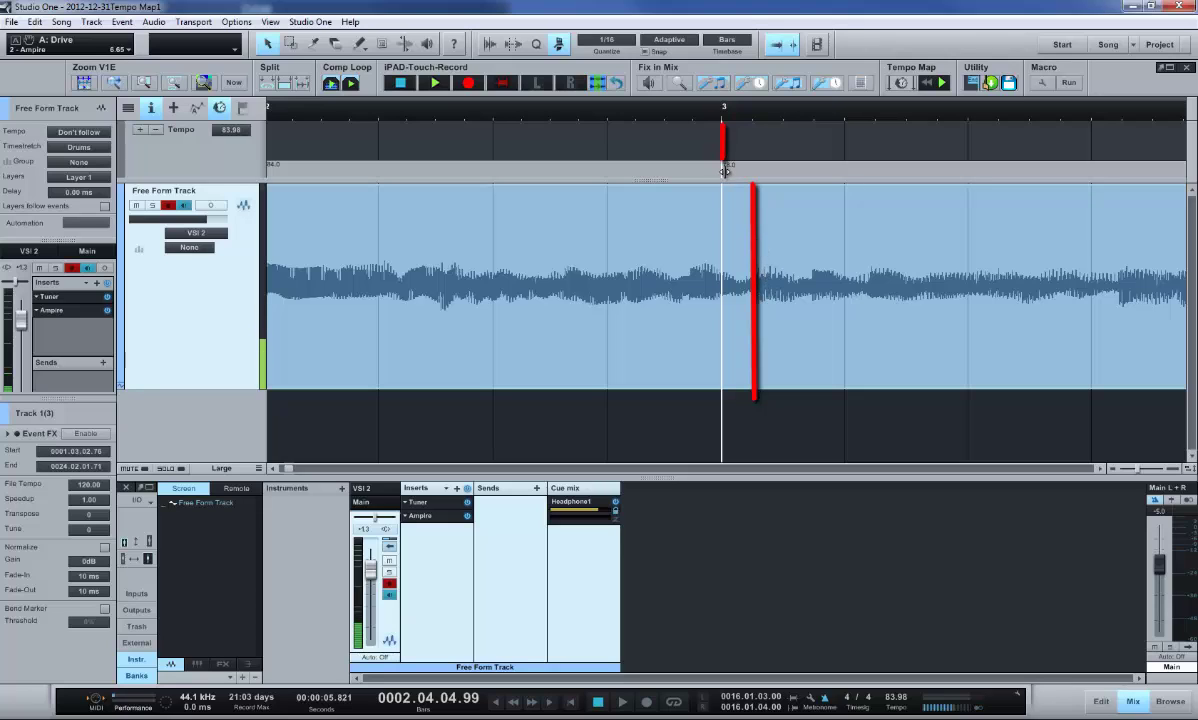
pyautogui.moveTo(725, 172); pyautogui.dragTo(752, 168)
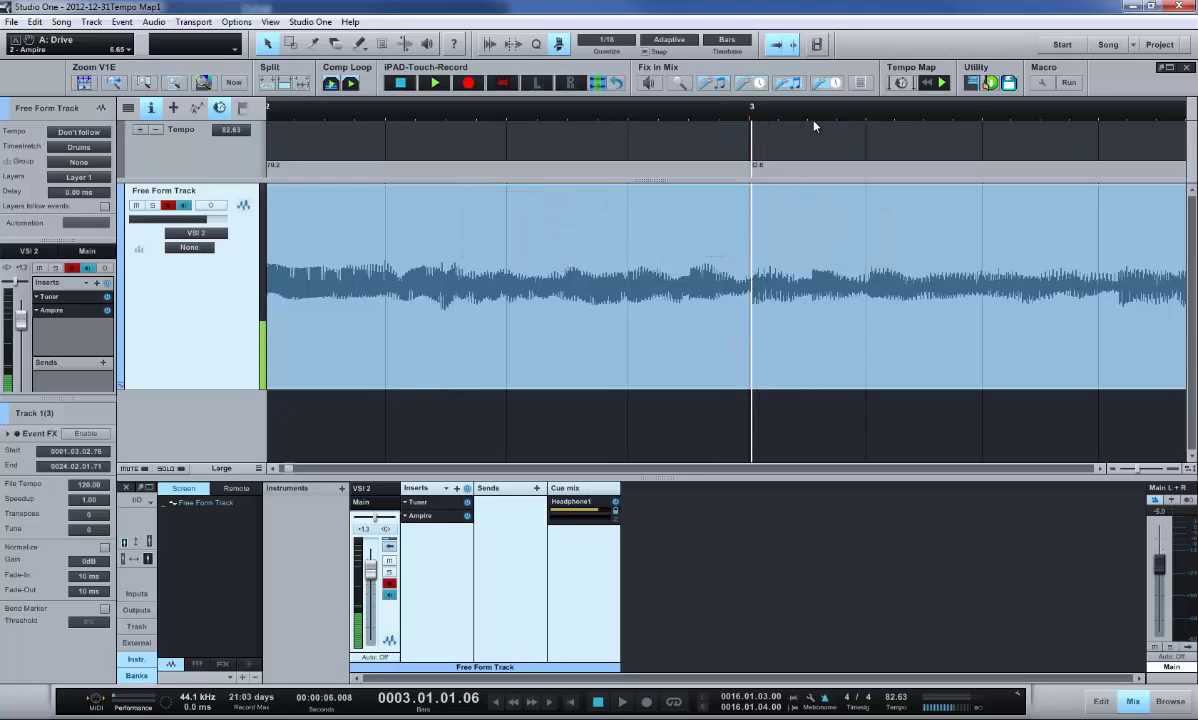
pyautogui.press('space')
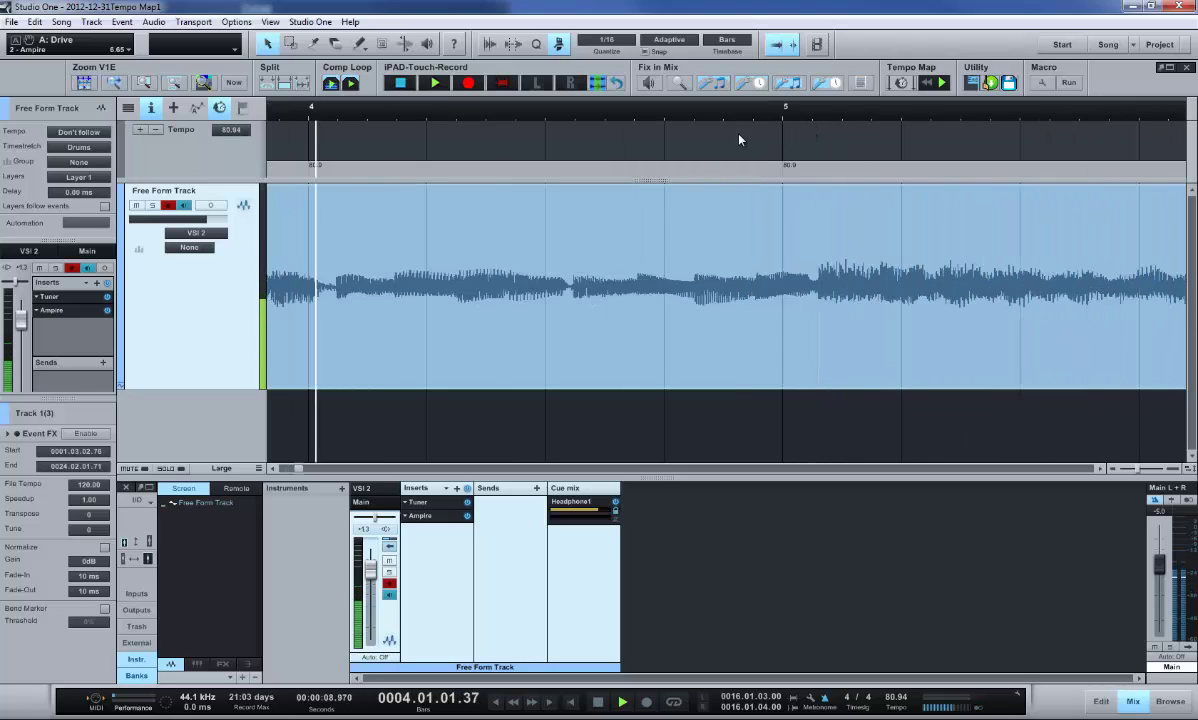
pyautogui.press('space')
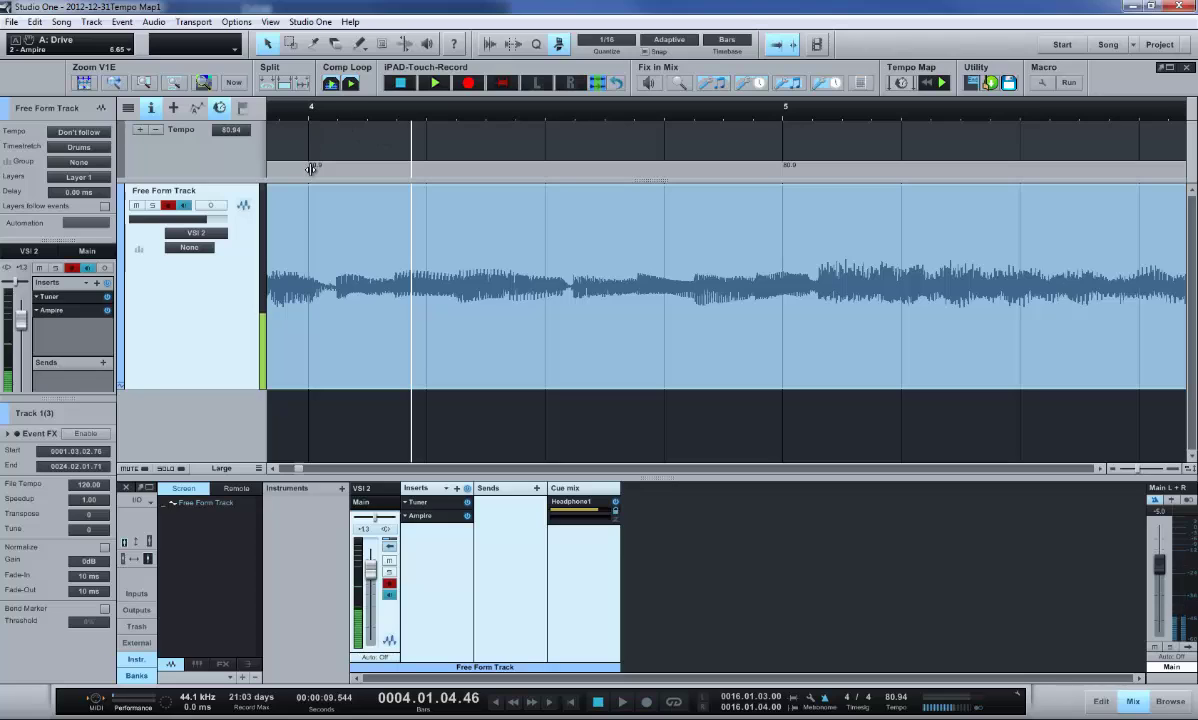
pyautogui.moveTo(311, 169); pyautogui.dragTo(335, 179)
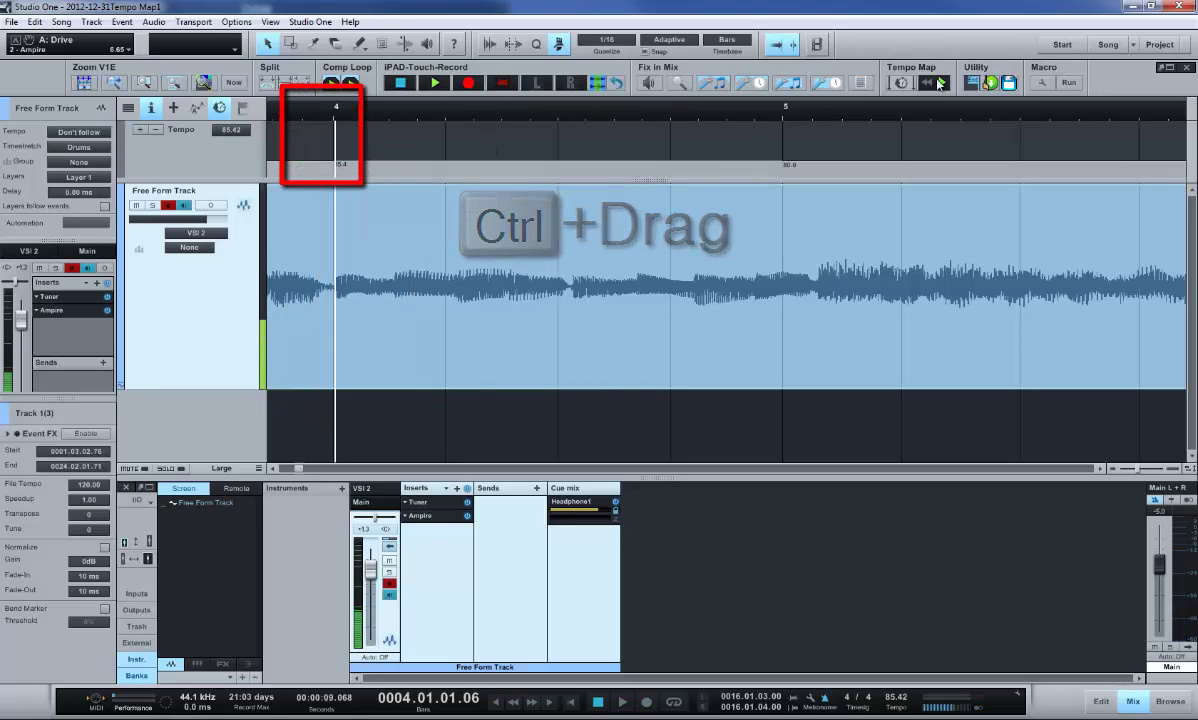
pyautogui.hotkey('ctrl', 'z')
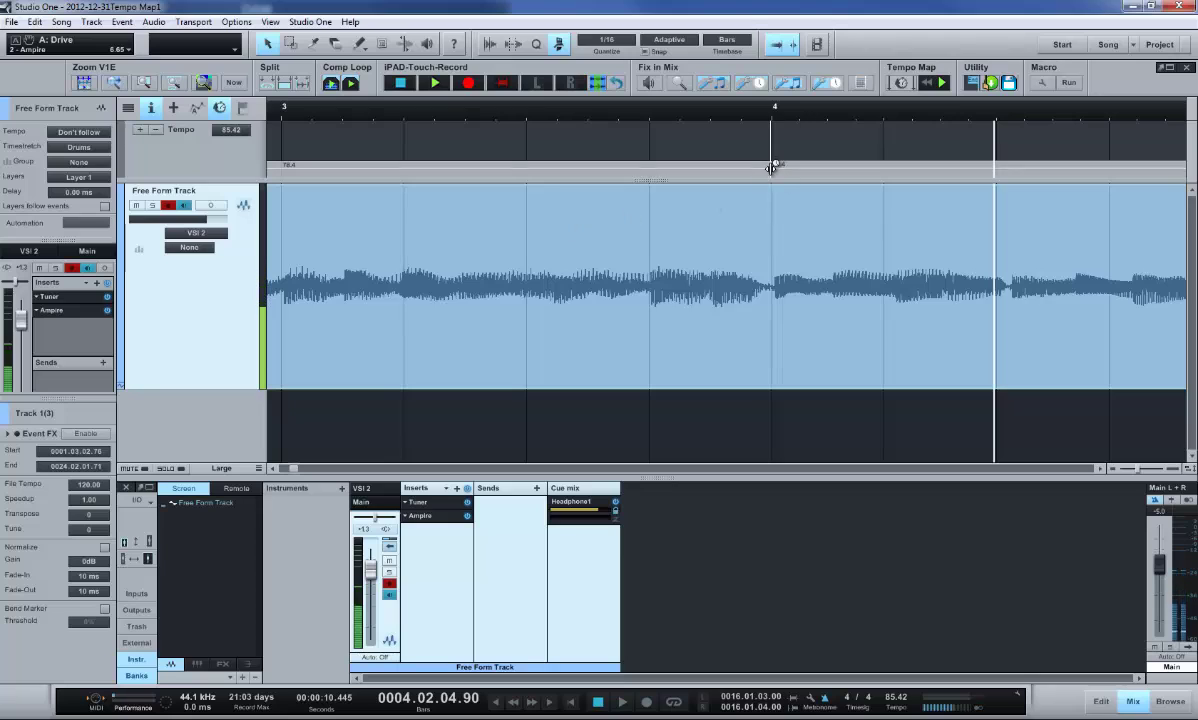
pyautogui.moveTo(773, 166); pyautogui.dragTo(774, 170)
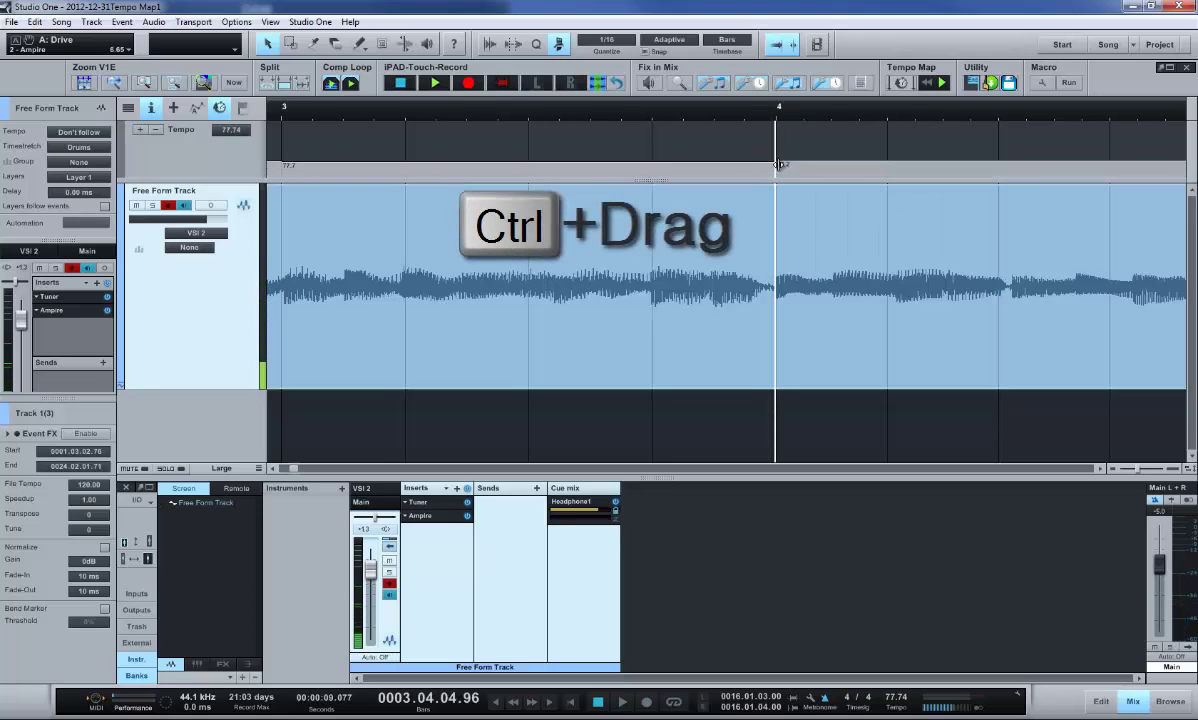
pyautogui.click(933, 86)
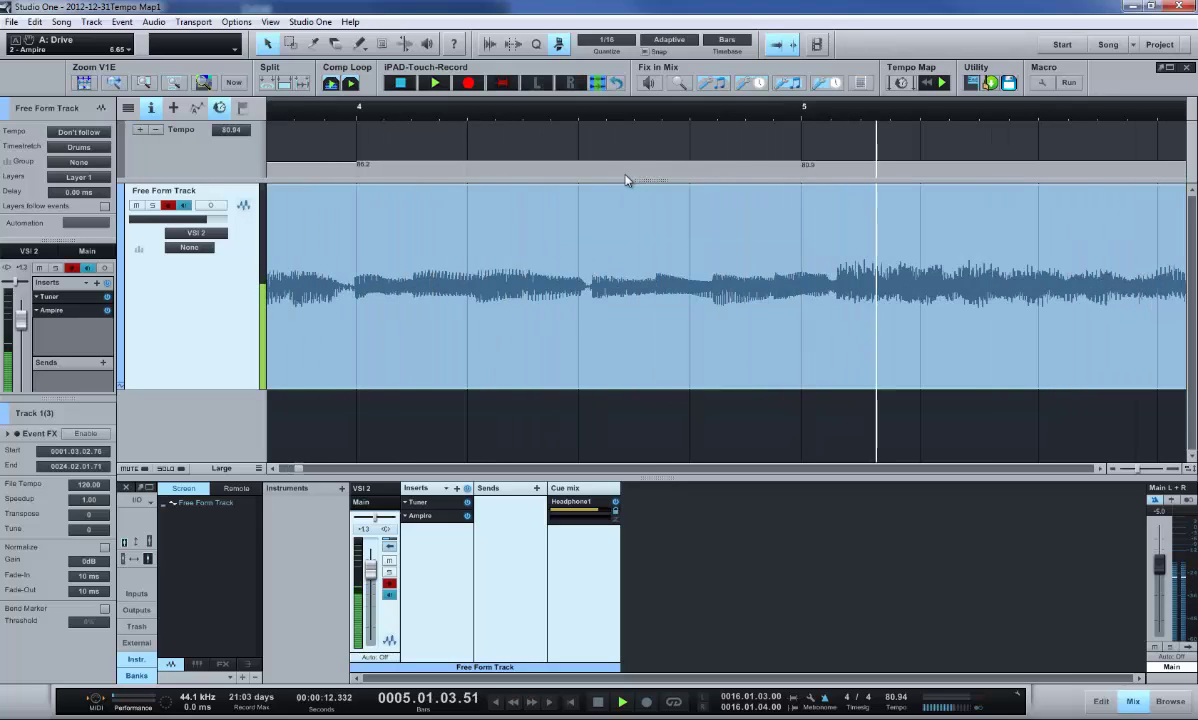
pyautogui.moveTo(805, 166); pyautogui.dragTo(838, 166)
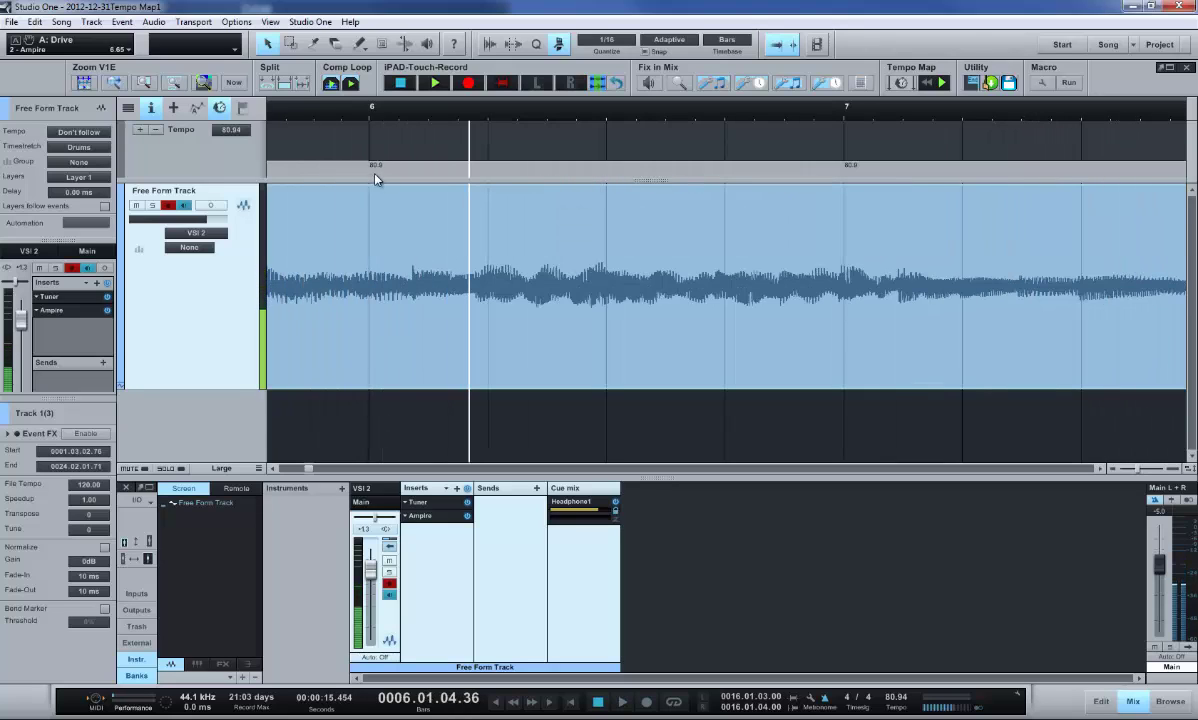
pyautogui.moveTo(370, 170); pyautogui.dragTo(412, 182)
pyautogui.hotkey('ctrl', 'z')
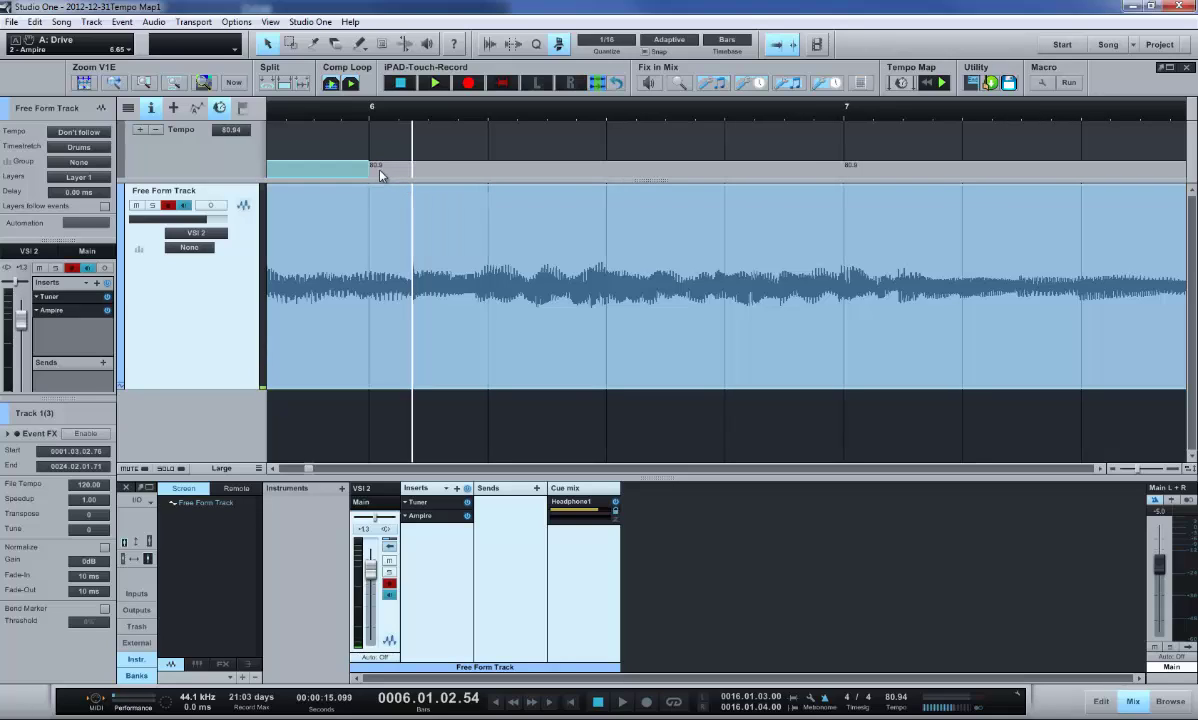
# Step: Add a tempo point at bar 6 and stretch the tempo at bars 6 and 7 onto the guitar beats
pyautogui.click(369, 170)
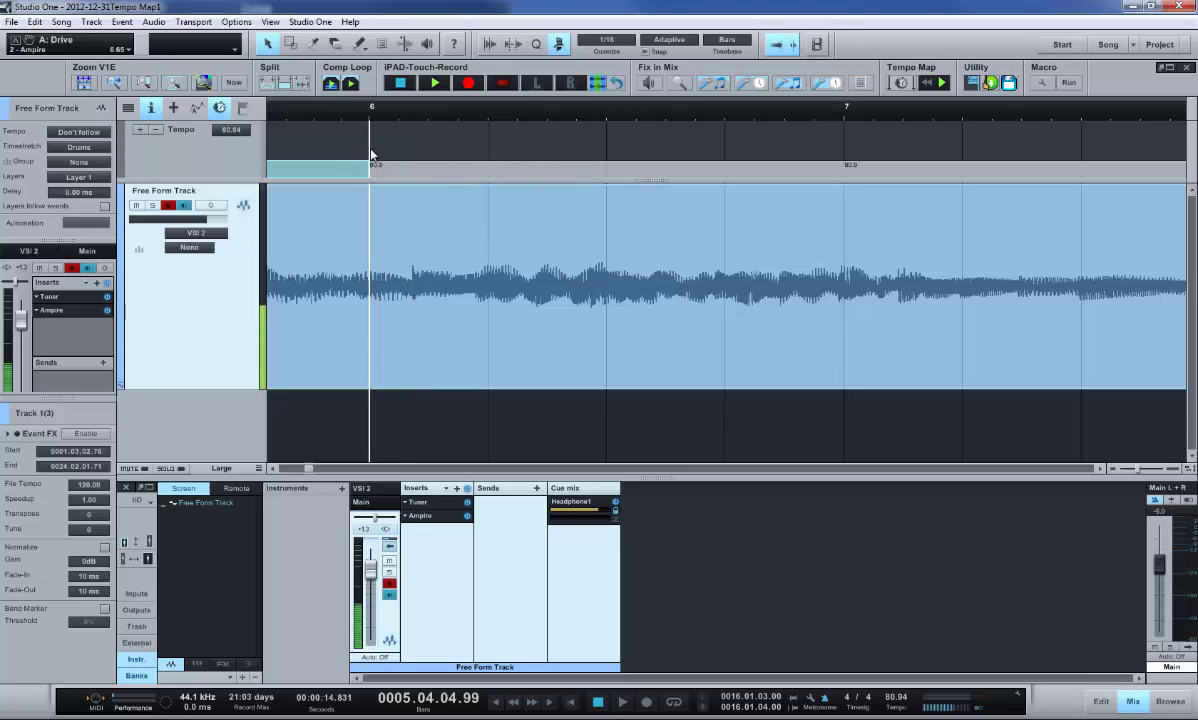
pyautogui.click(368, 148)
pyautogui.moveTo(370, 165); pyautogui.dragTo(415, 182)
pyautogui.press('space')
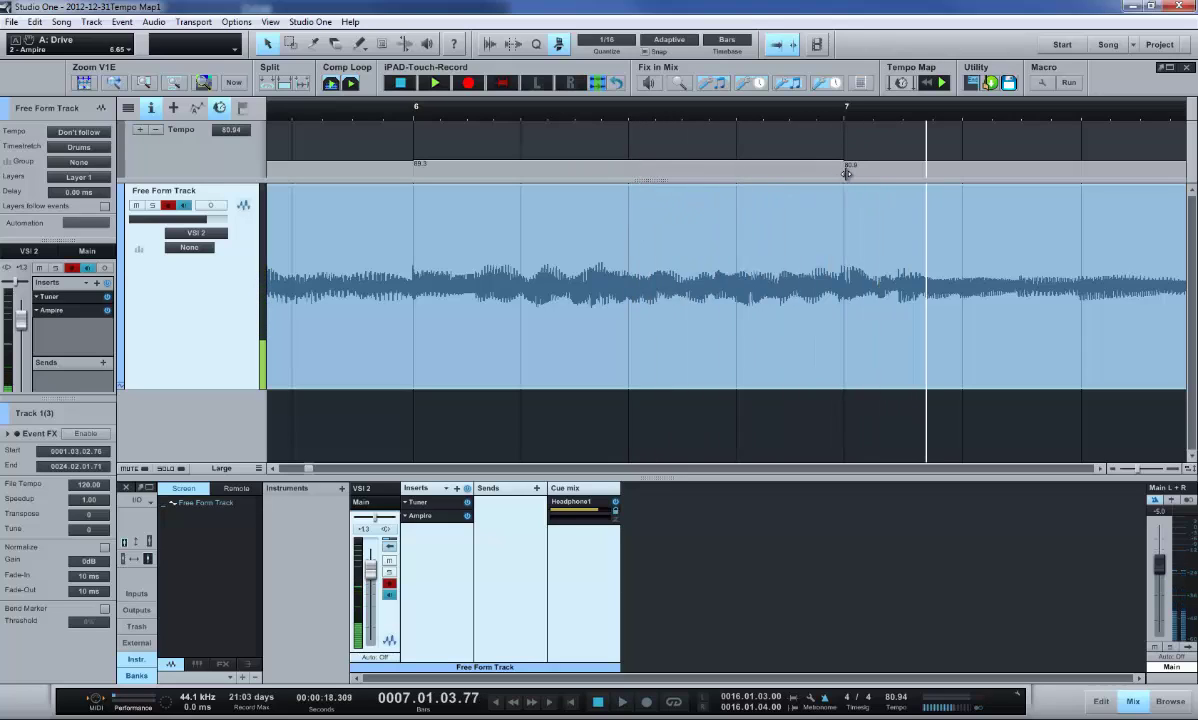
pyautogui.moveTo(847, 172); pyautogui.dragTo(1013, 176)
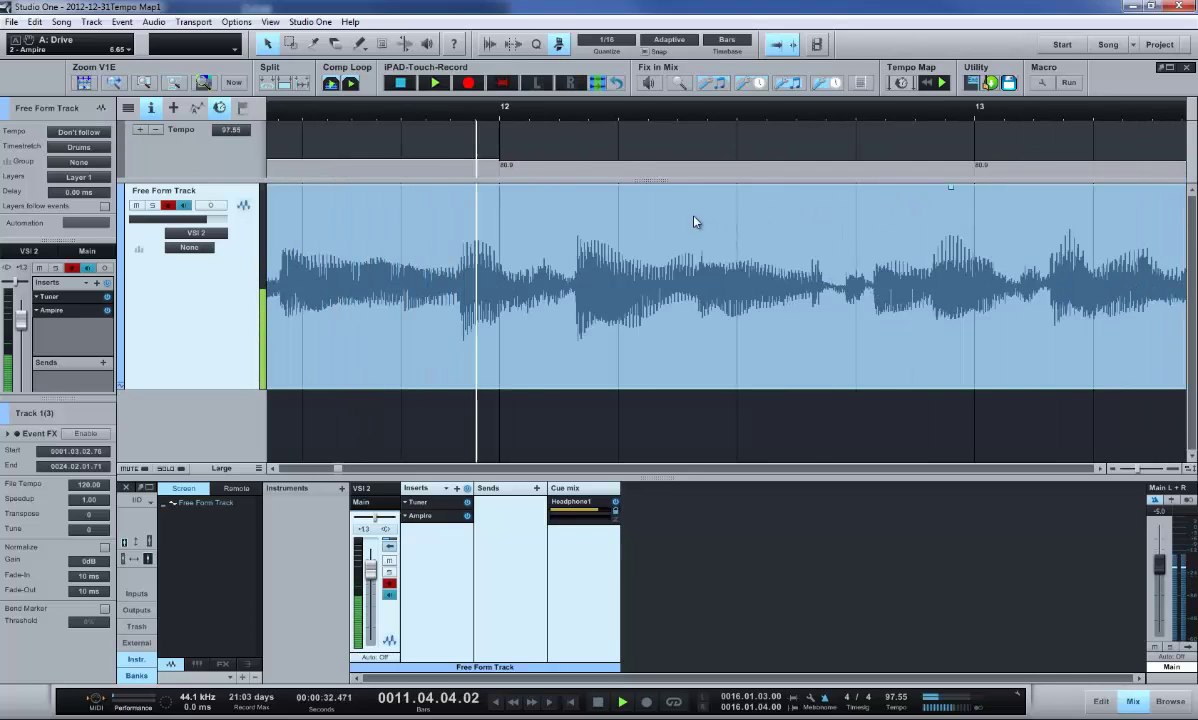
# Step: Stretch the tempo at and after bar 12 to follow the guitar, checking by playback
pyautogui.moveTo(501, 170)
pyautogui.mouseDown()
pyautogui.moveTo(593, 174)
pyautogui.moveTo(575, 180)
pyautogui.mouseUp()
pyautogui.hotkey('ctrl', 'z')
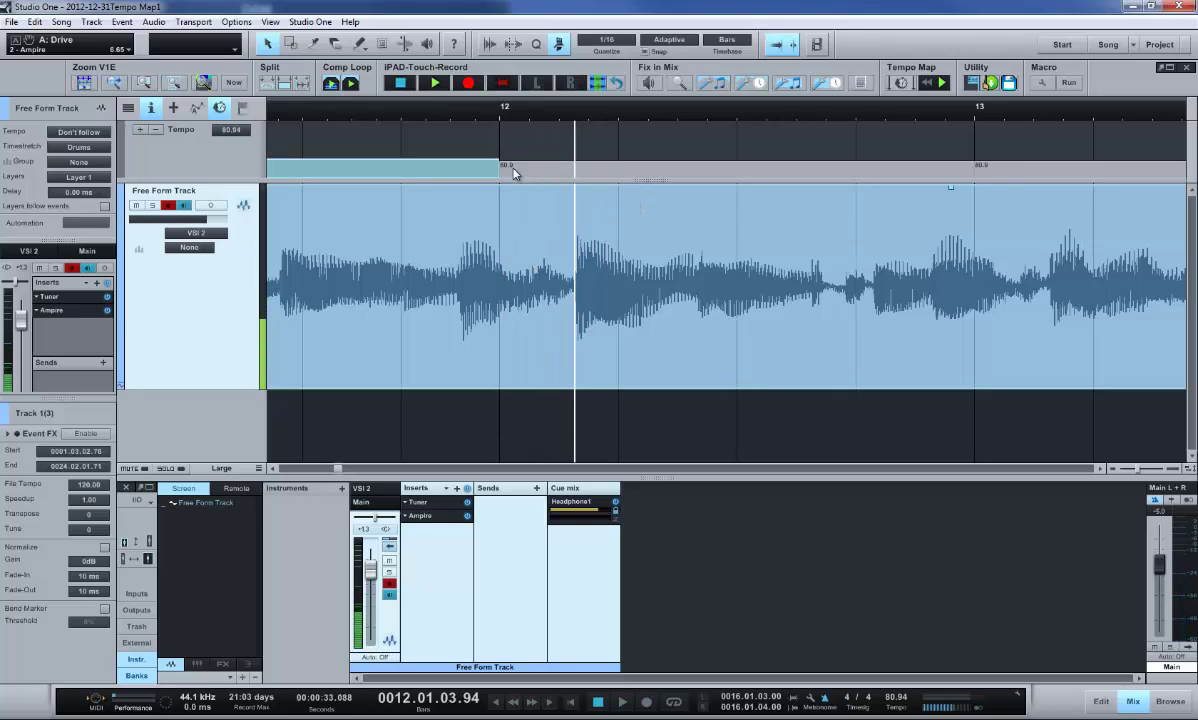
pyautogui.click(493, 173)
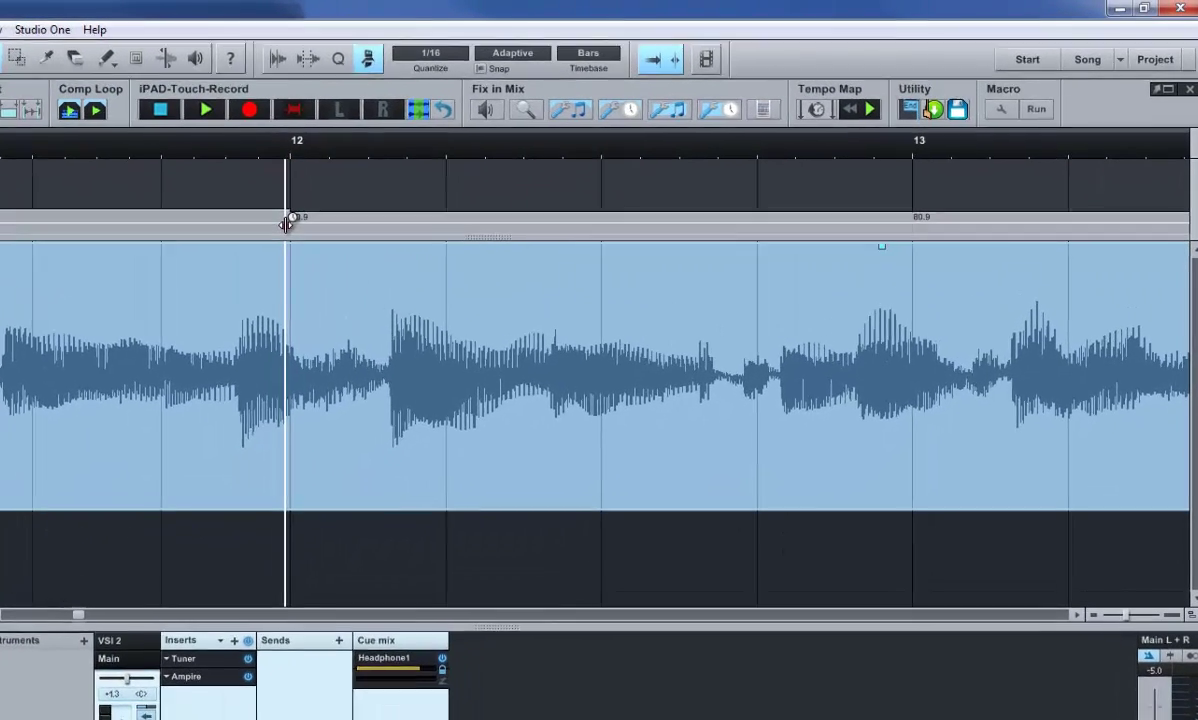
pyautogui.moveTo(287, 222); pyautogui.dragTo(382, 237)
pyautogui.press('space')
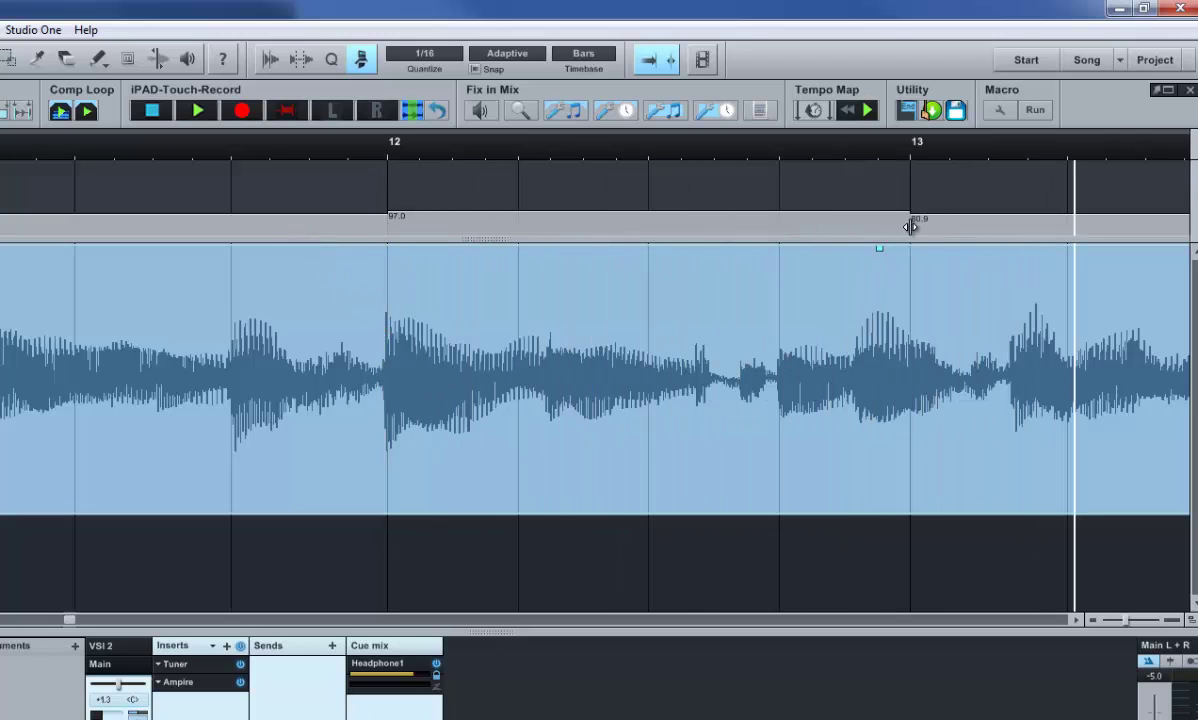
pyautogui.moveTo(910, 227); pyautogui.dragTo(1138, 240)
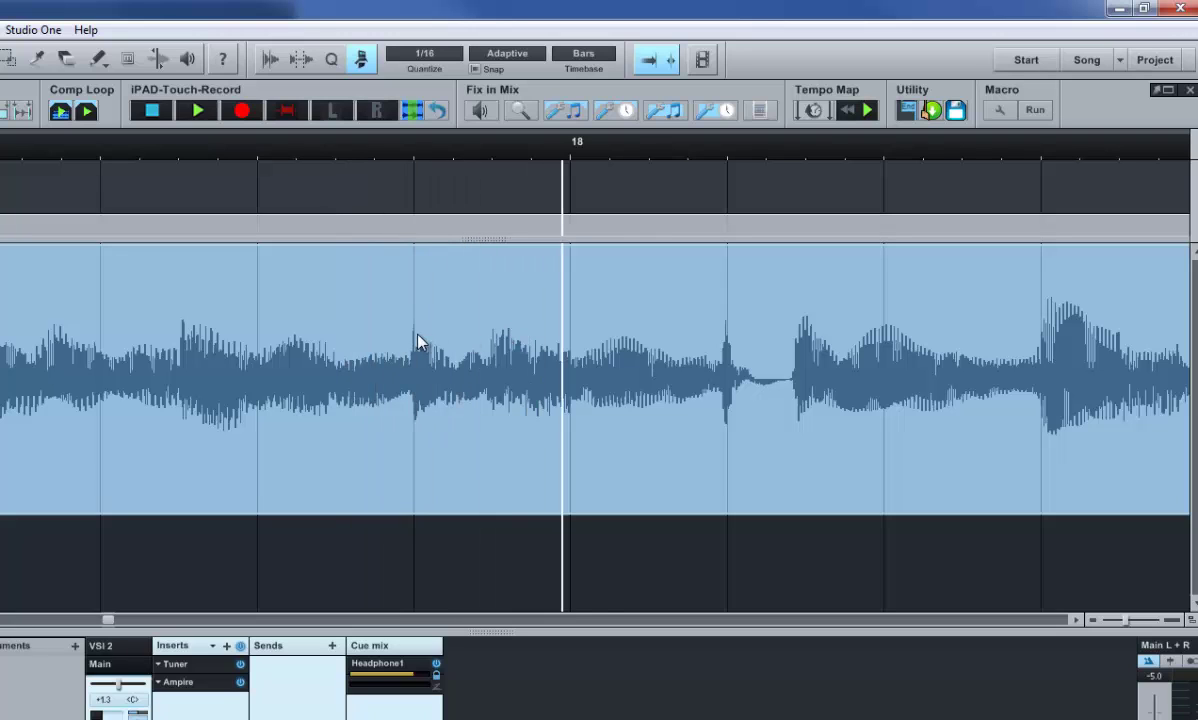
# Step: From bar 17, place 80.9 tempo points on every bar and play back
pyautogui.moveTo(62, 152); pyautogui.dragTo(31, 163)
pyautogui.click(35, 147)
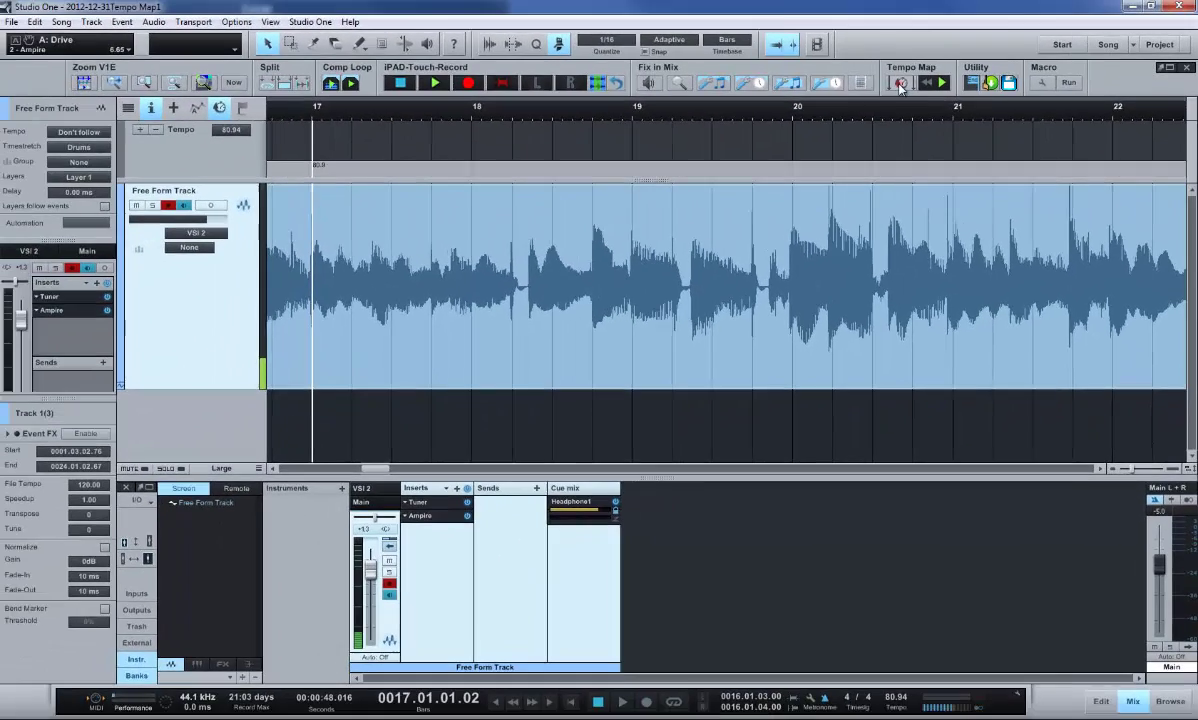
pyautogui.click(813, 110)
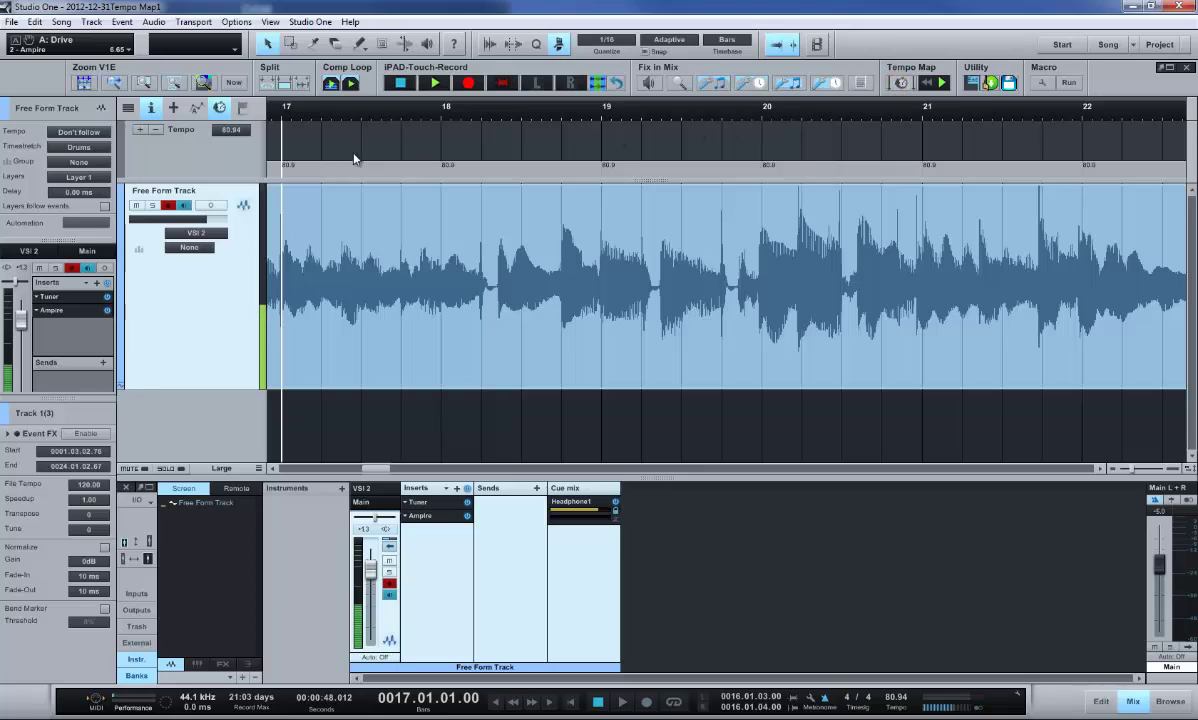
pyautogui.press('space')
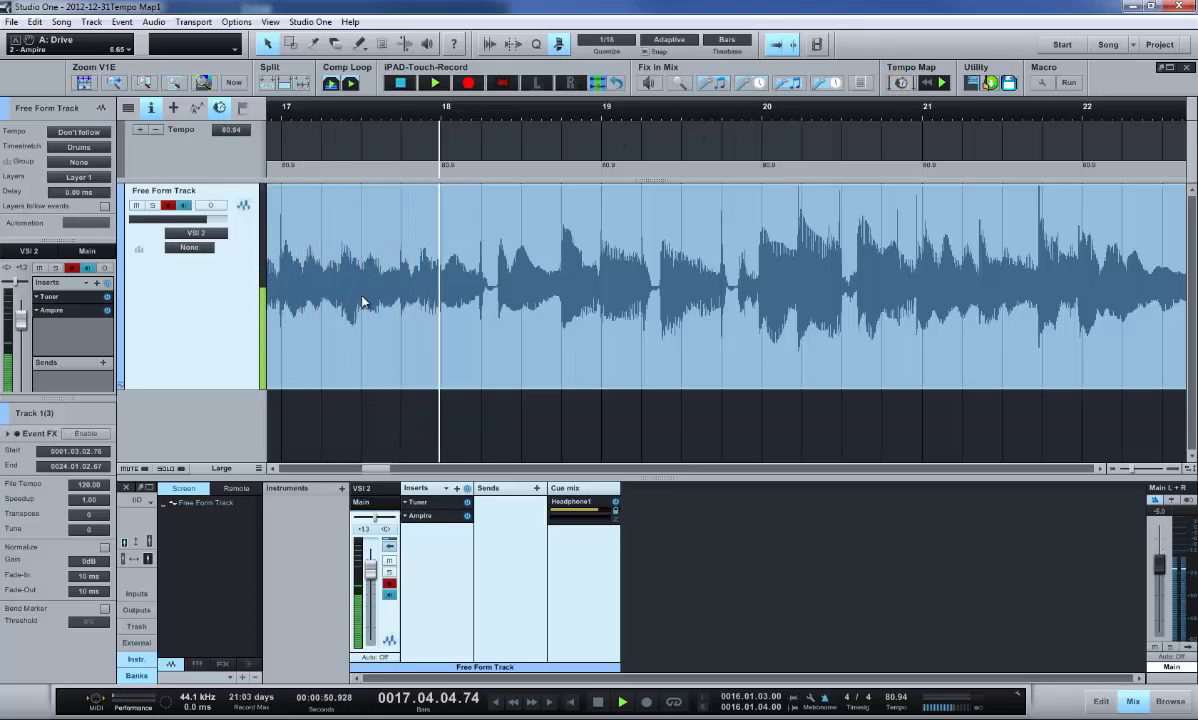
# Step: Drag the tempo markers at bars 17, 21 and 22 to fit the guitar, slowing into bar 22 to 78.19
pyautogui.moveTo(450, 171); pyautogui.dragTo(447, 167)
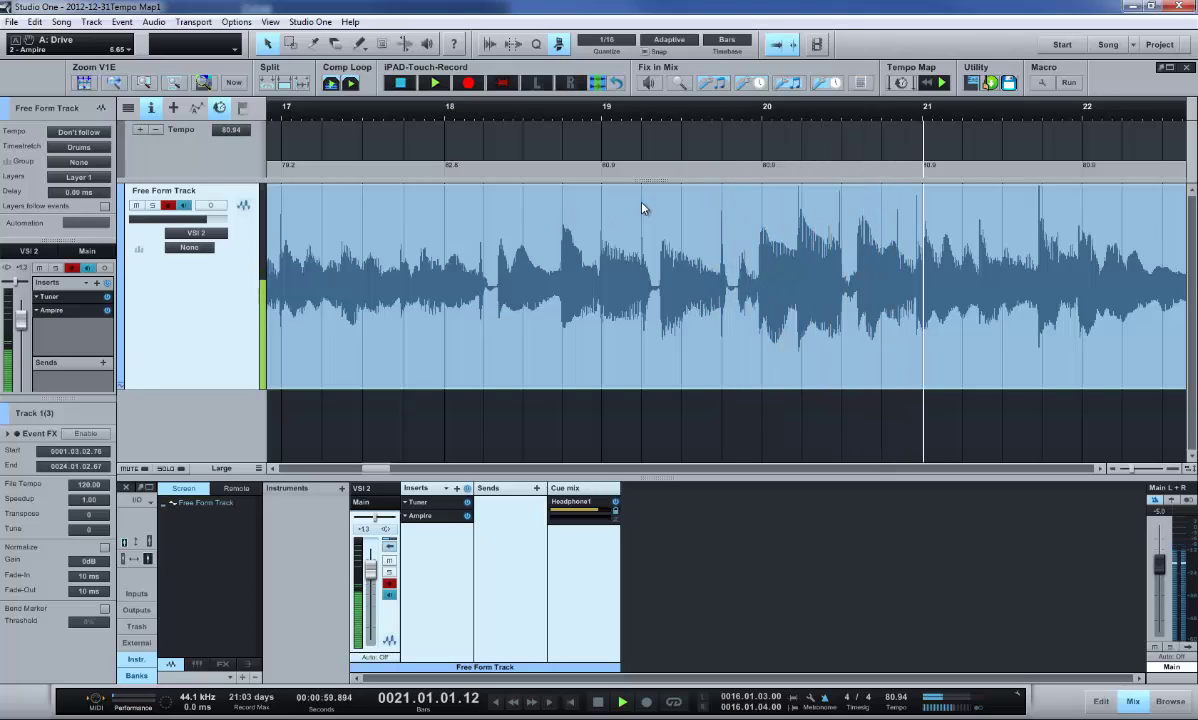
pyautogui.moveTo(928, 170); pyautogui.dragTo(923, 183)
pyautogui.press('space')
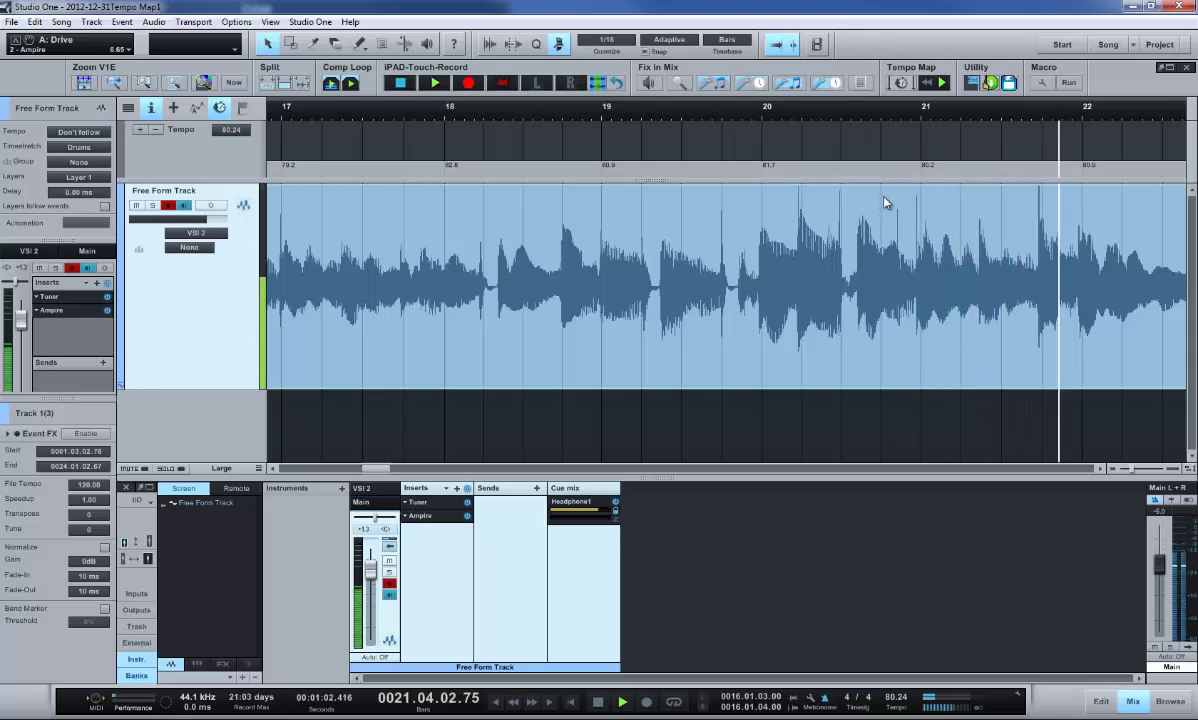
pyautogui.press('space')
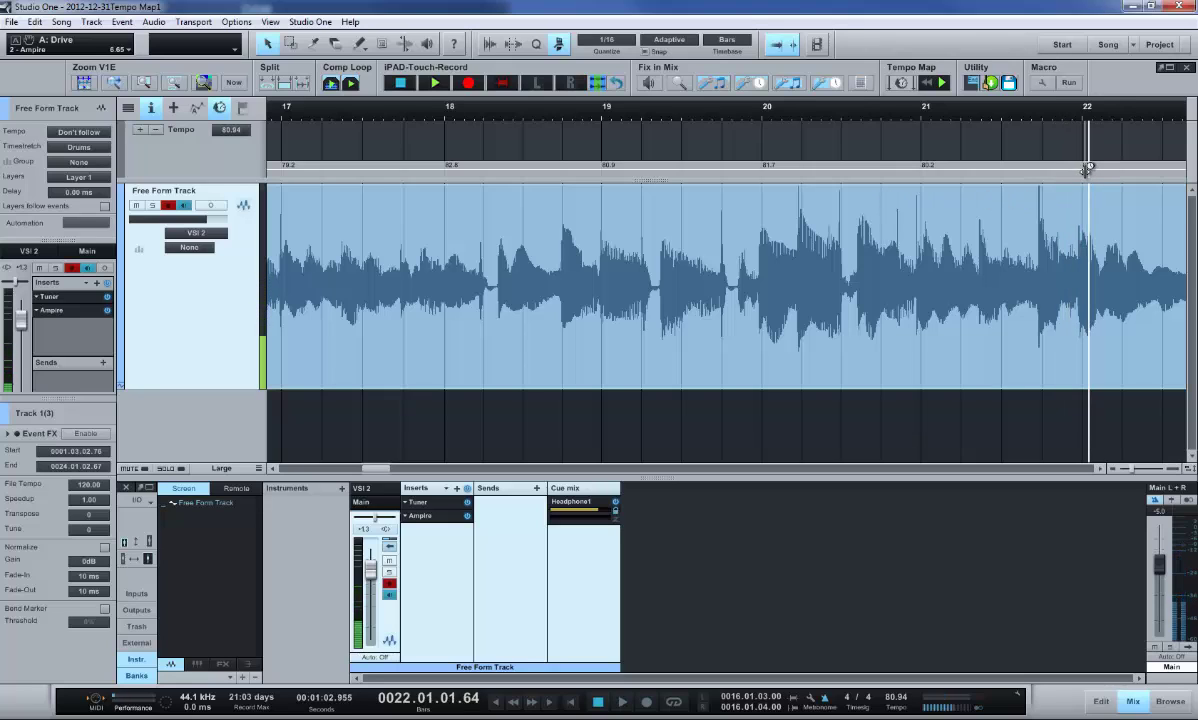
pyautogui.moveTo(1087, 169); pyautogui.dragTo(1080, 175)
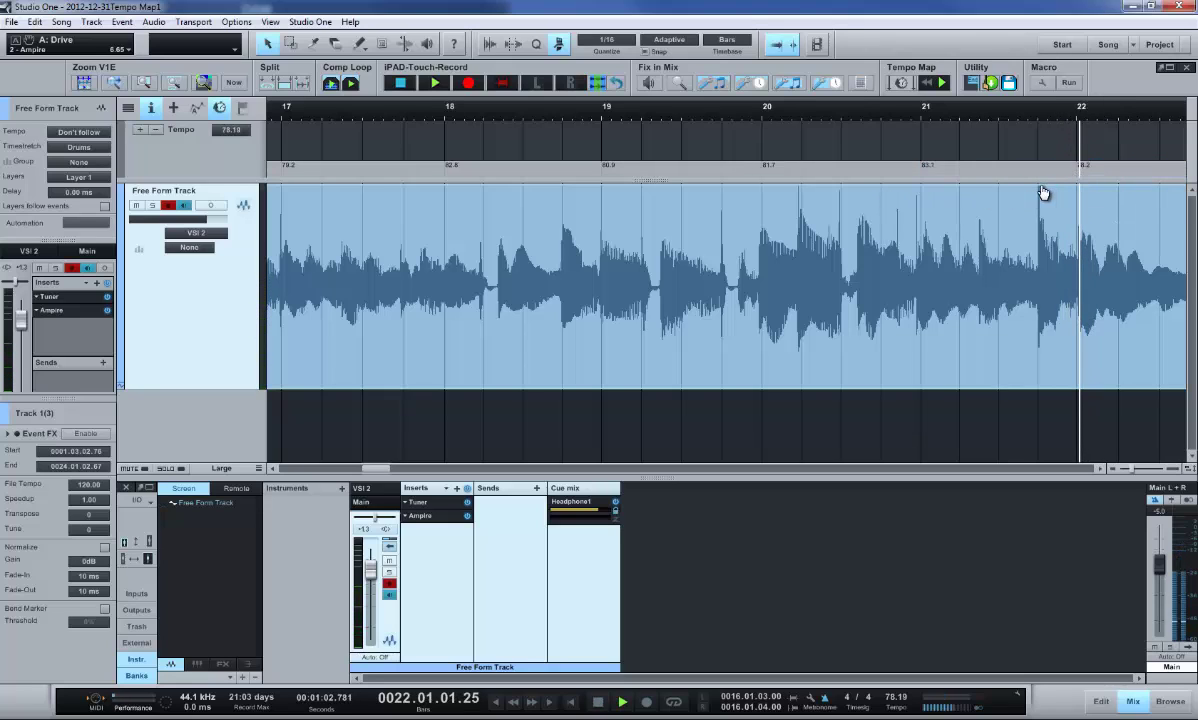
pyautogui.press('space')
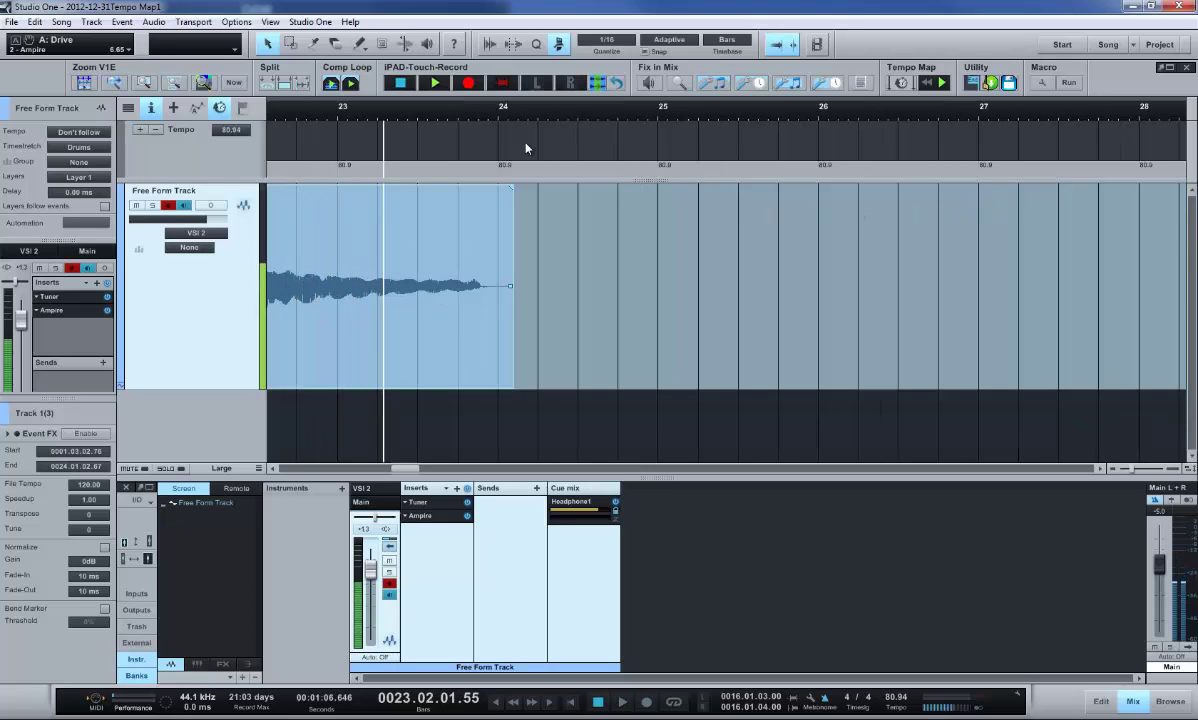
# Step: Zoom out, scroll back to bar 1, and zoom in on the song's opening bars
pyautogui.moveTo(467, 117); pyautogui.dragTo(491, 66)
pyautogui.moveTo(400, 468); pyautogui.dragTo(271, 472)
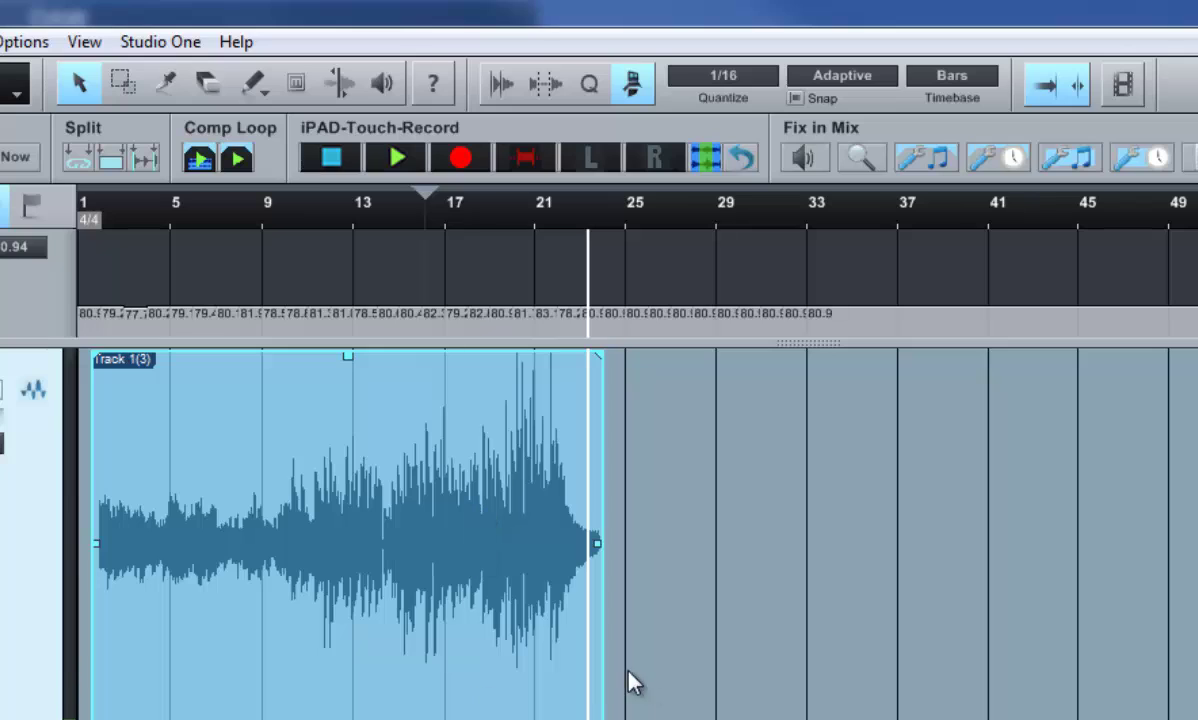
pyautogui.press('e')
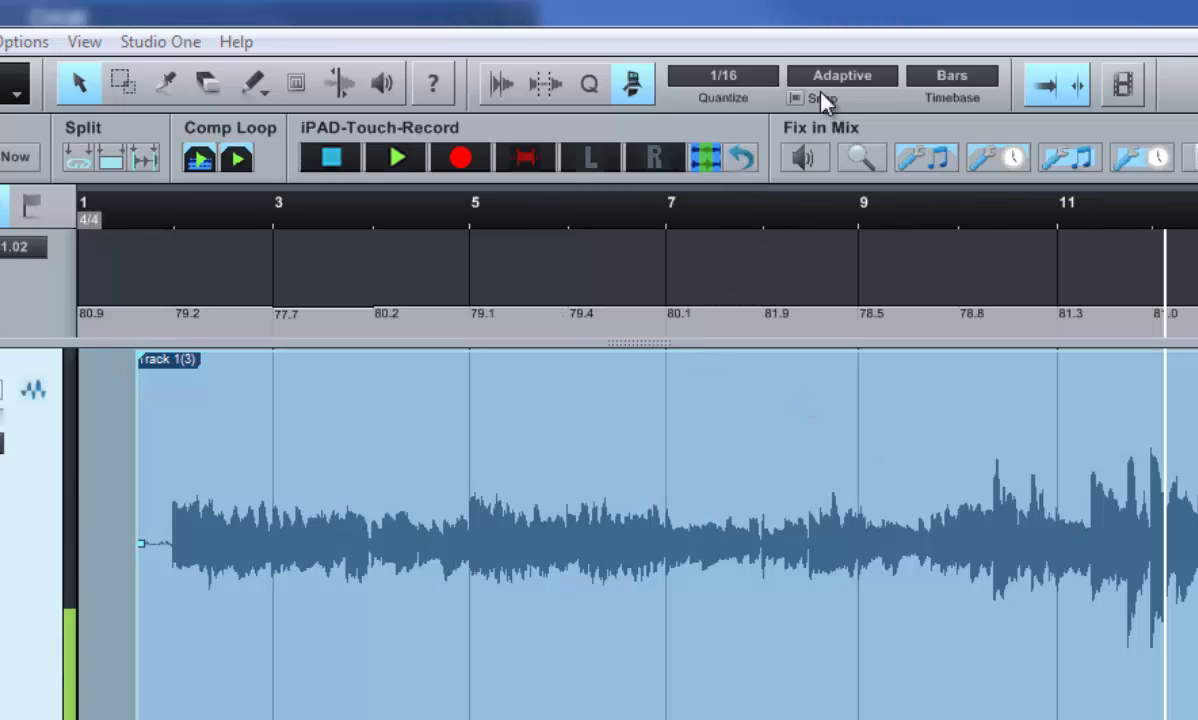
# Step: Turn on Snap and place the Drums loop on a new track starting at bar 2
pyautogui.click(795, 98)
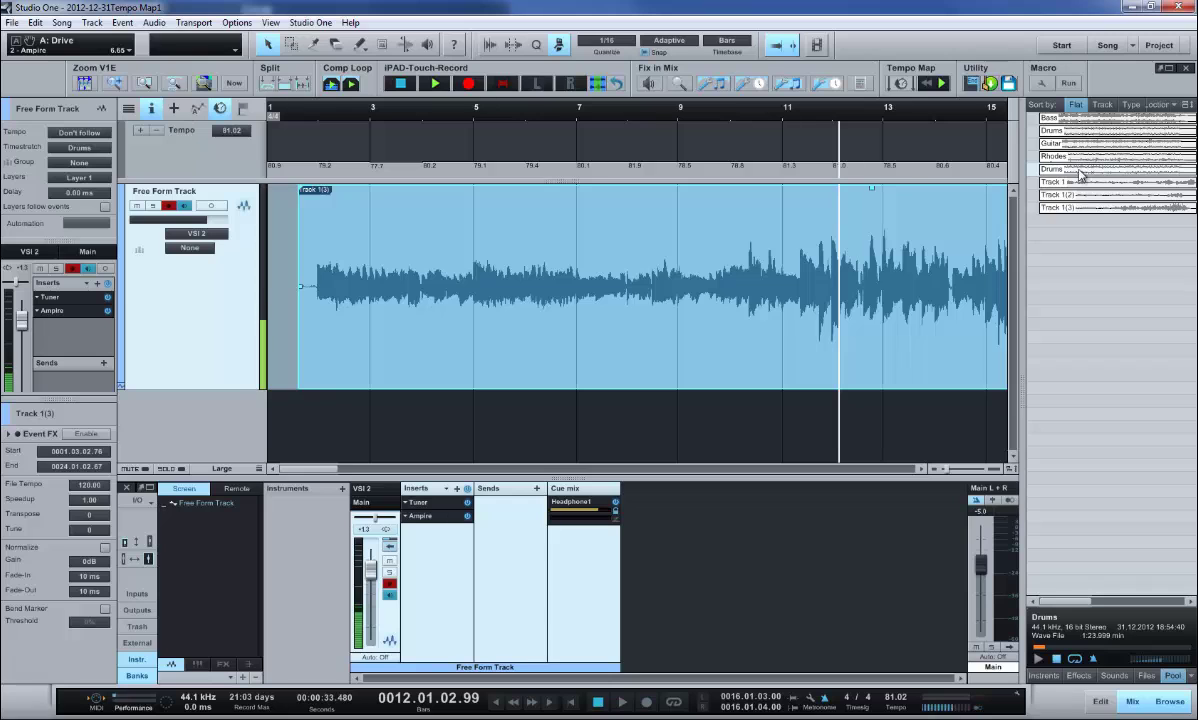
pyautogui.moveTo(1033, 210); pyautogui.dragTo(304, 452)
pyautogui.click(429, 114)
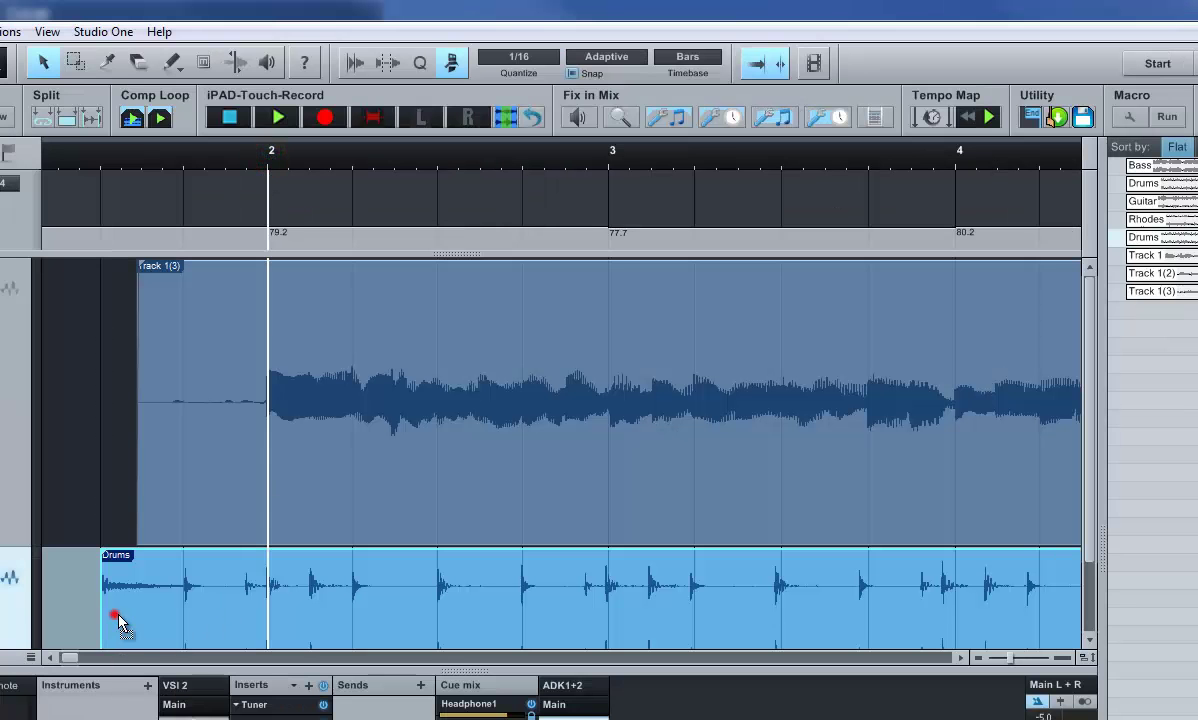
pyautogui.moveTo(116, 618); pyautogui.dragTo(282, 628)
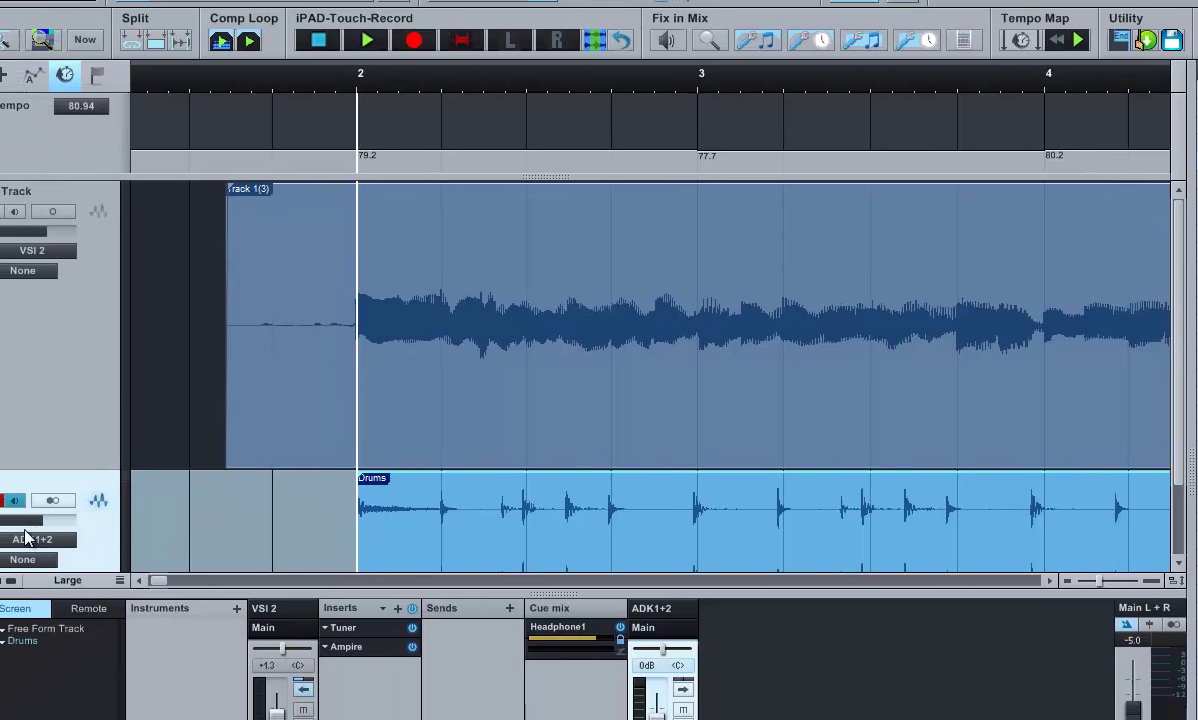
# Step: Set the Drums track's file tempo to 80 in the Inspector
pyautogui.click(37, 516)
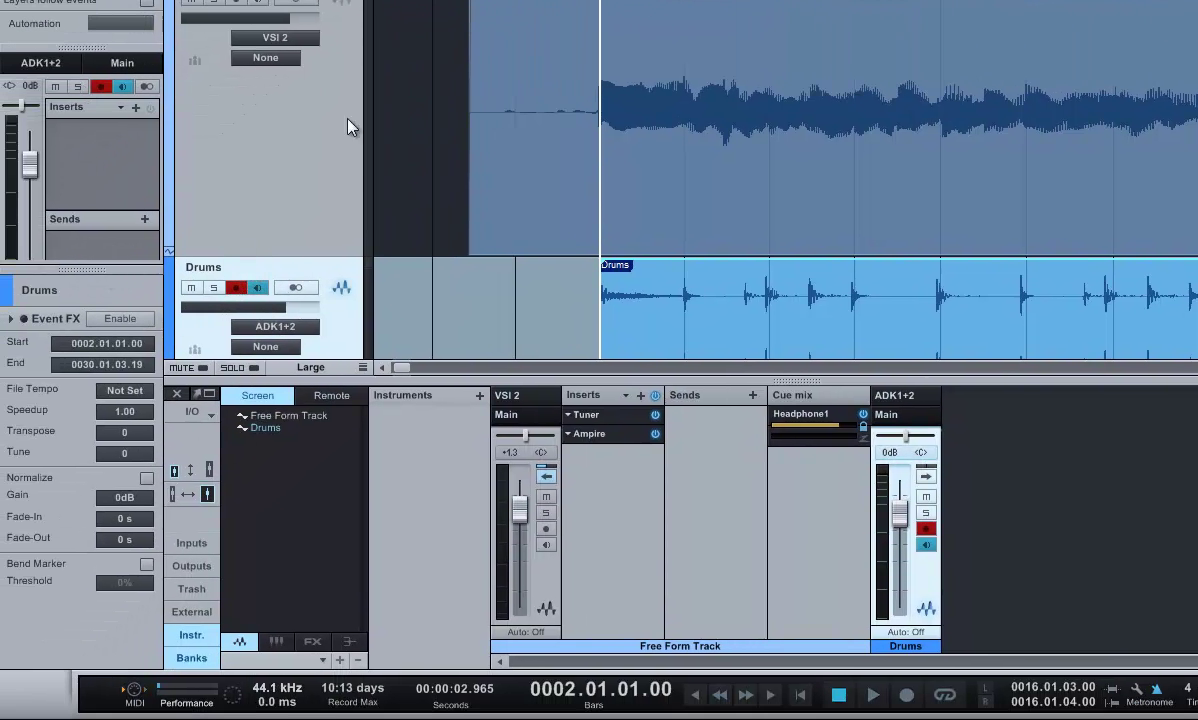
pyautogui.click(122, 391)
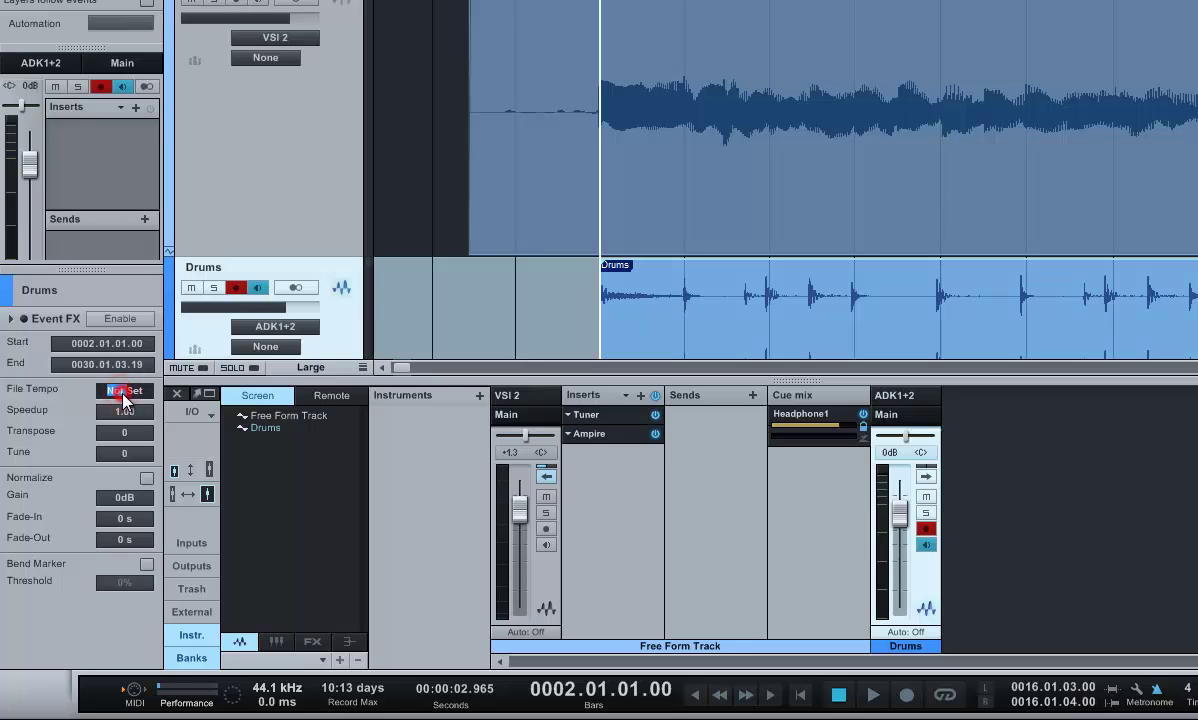
pyautogui.moveTo(148, 398); pyautogui.dragTo(48, 400)
pyautogui.write('80')
pyautogui.press('Return')
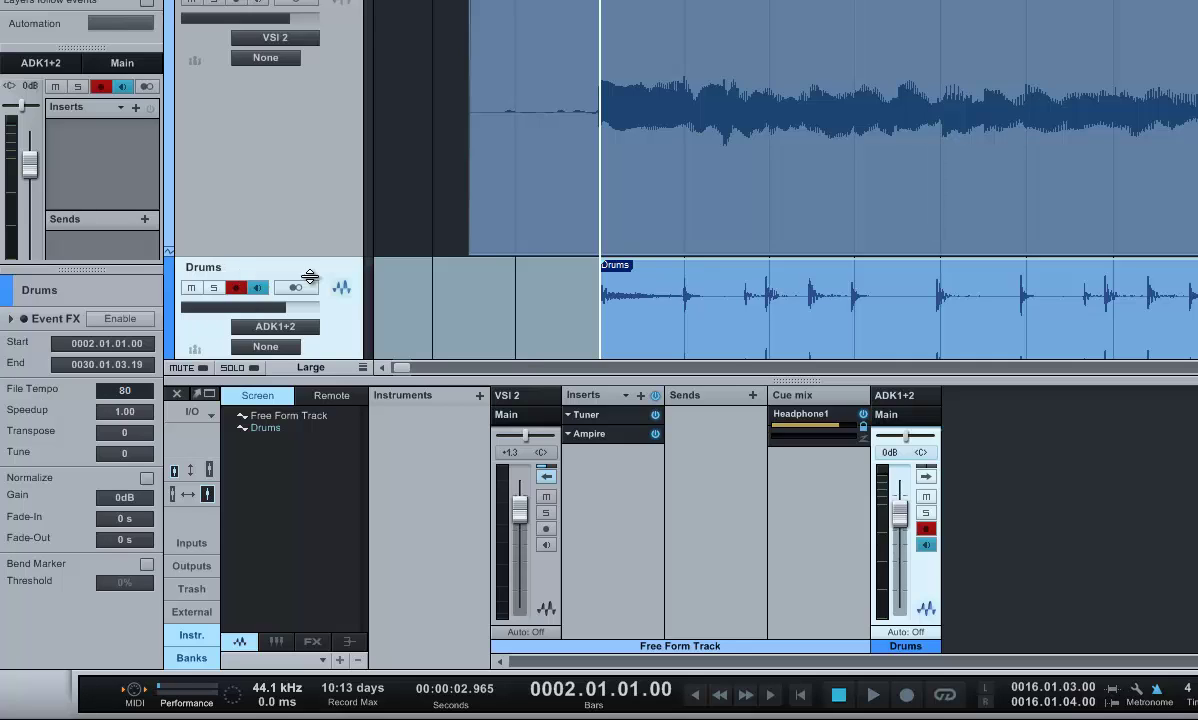
pyautogui.click(413, 476)
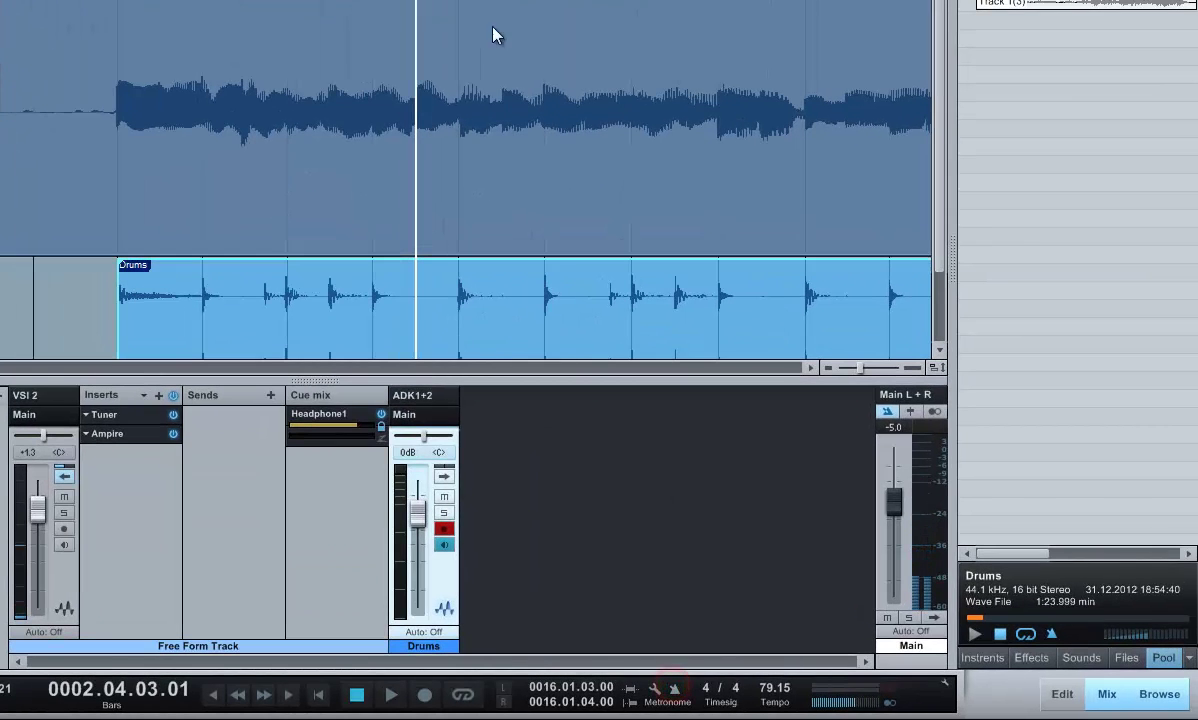
# Step: Collapse the free form channel's inserts and sends and raise the Drums fader to about +4.4 dB
pyautogui.press('space')
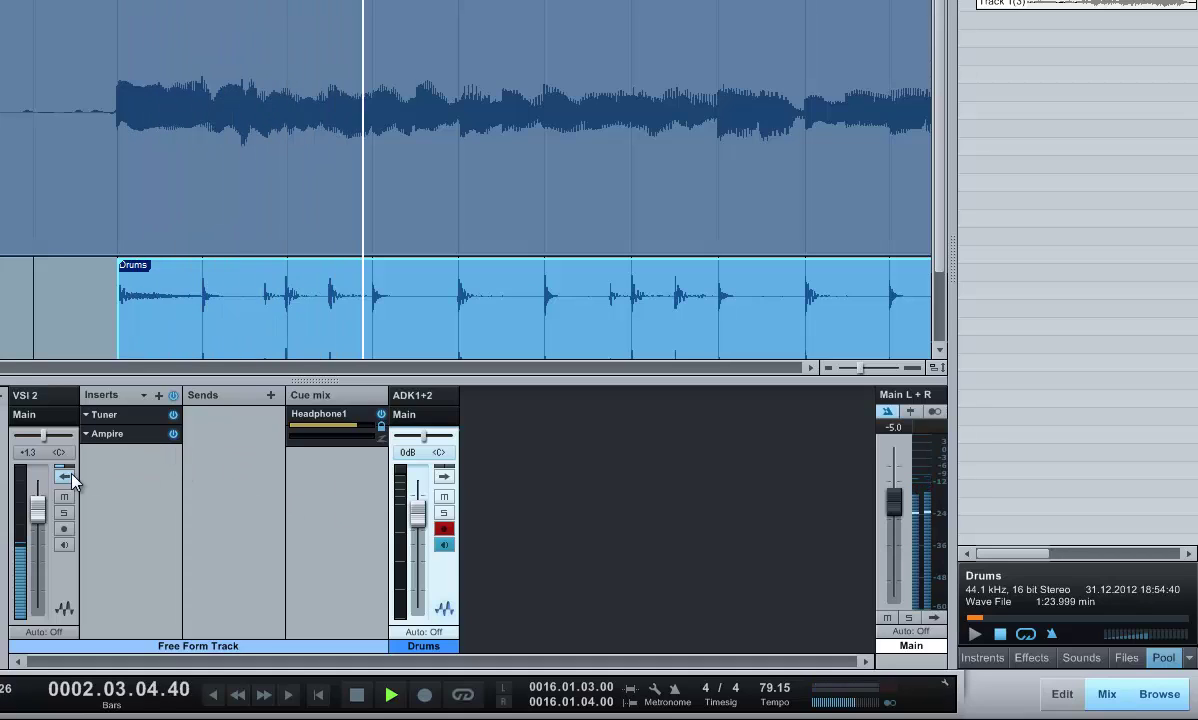
pyautogui.click(64, 476)
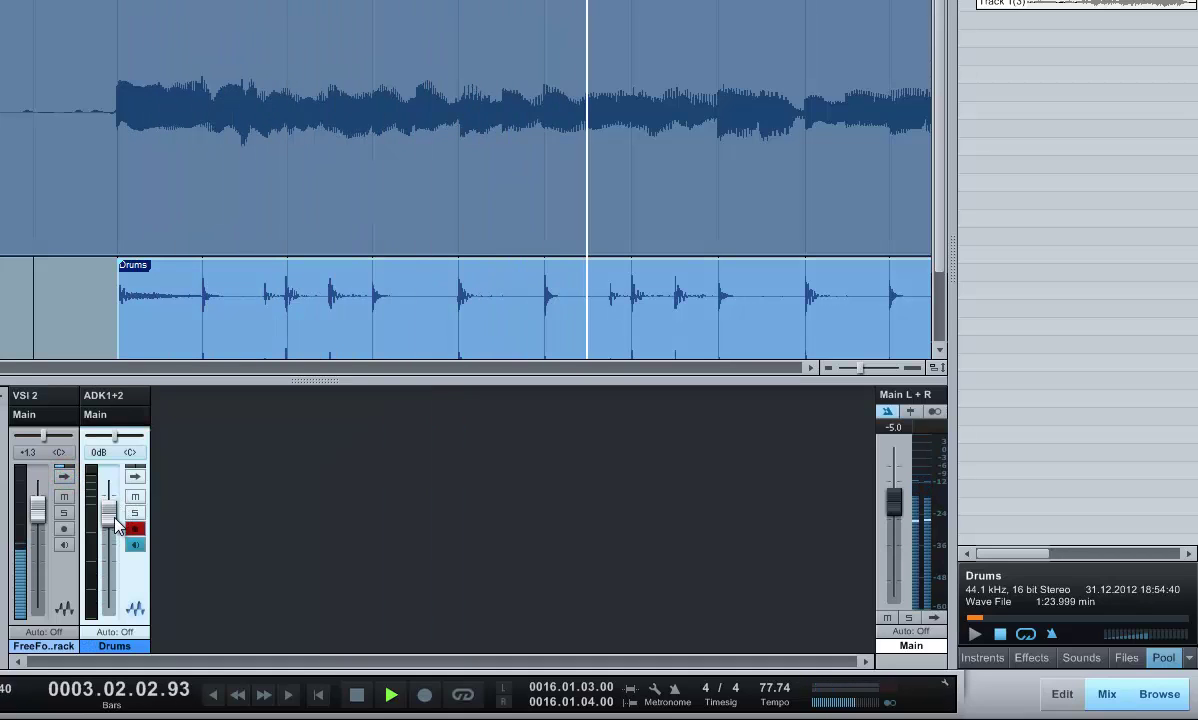
pyautogui.moveTo(112, 519); pyautogui.dragTo(113, 507)
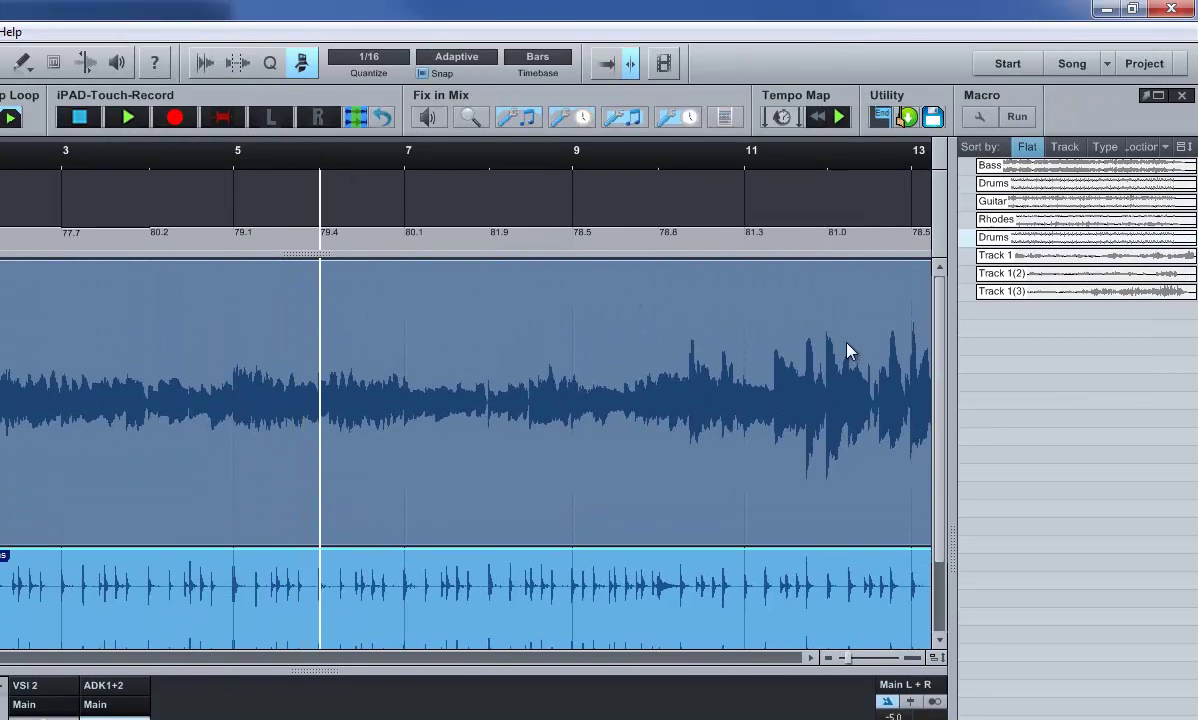
pyautogui.moveTo(938, 452); pyautogui.dragTo(936, 548)
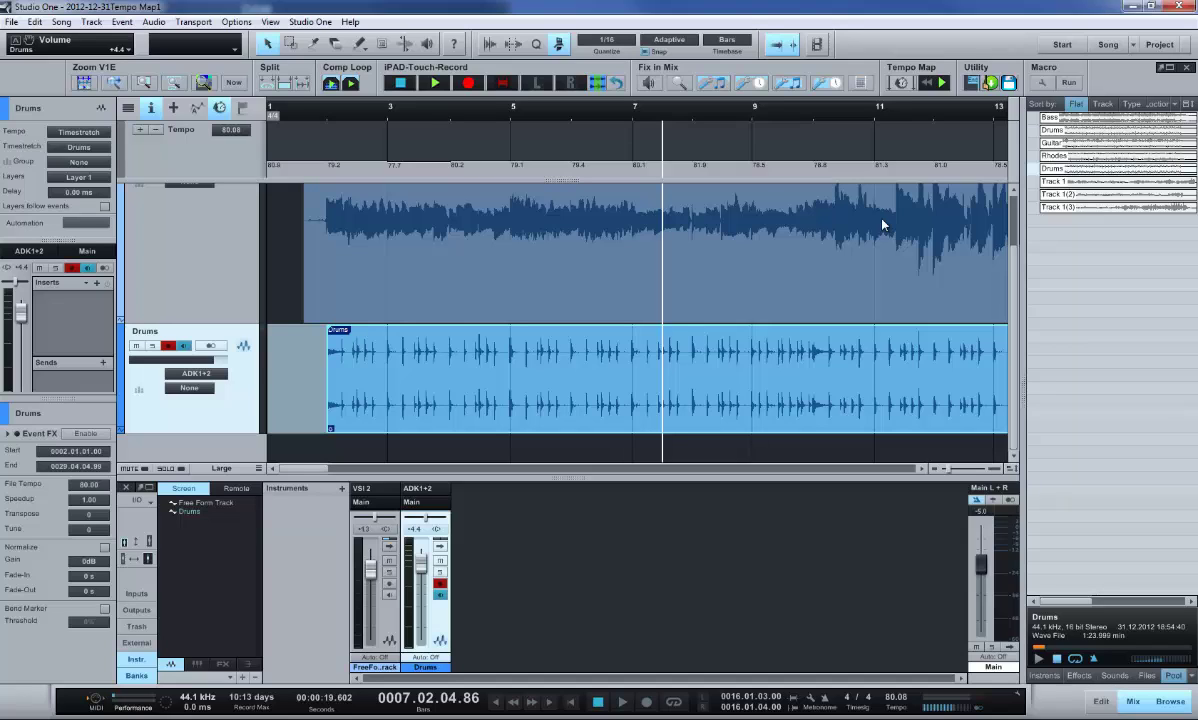
# Step: Add the Bass loop on a new track at bar 2 and play it with the drums
pyautogui.press('space')
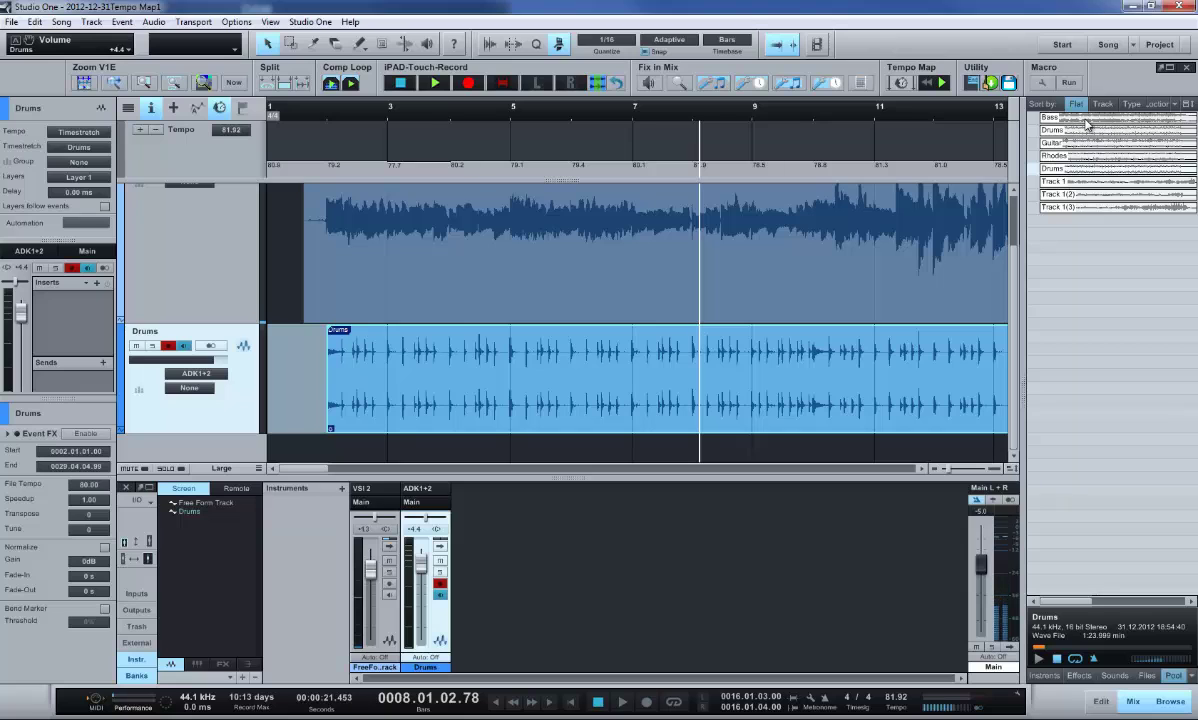
pyautogui.moveTo(1087, 124); pyautogui.dragTo(322, 463)
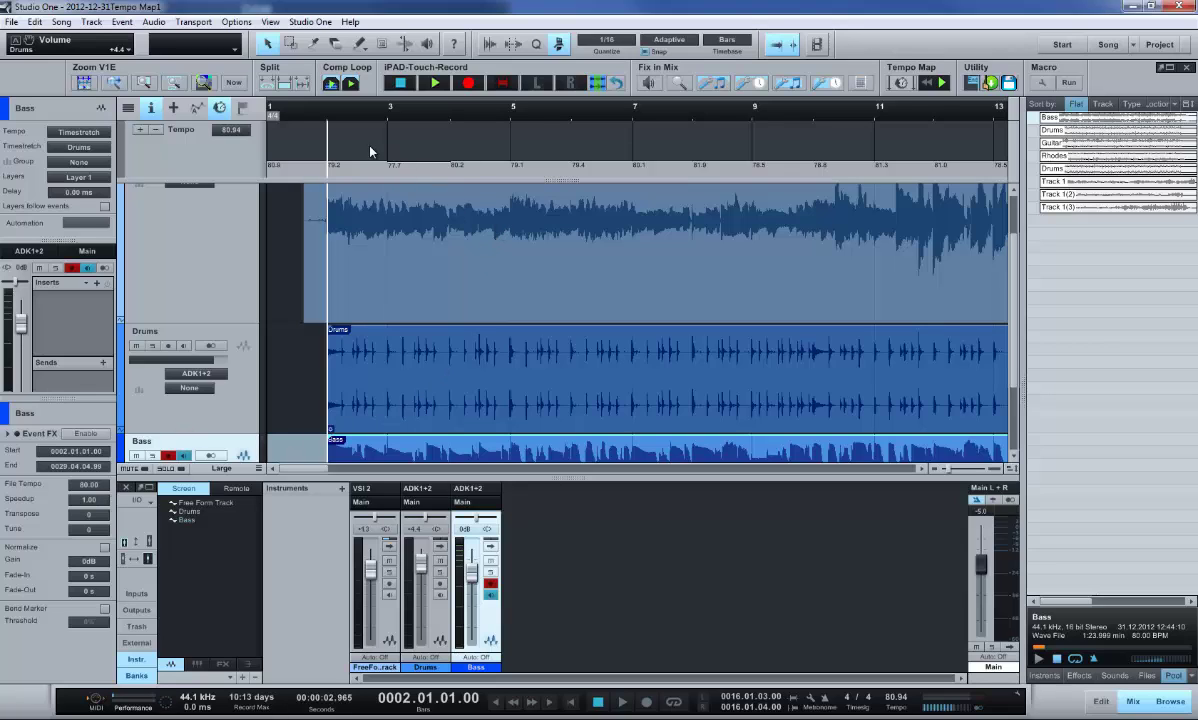
pyautogui.press('space')
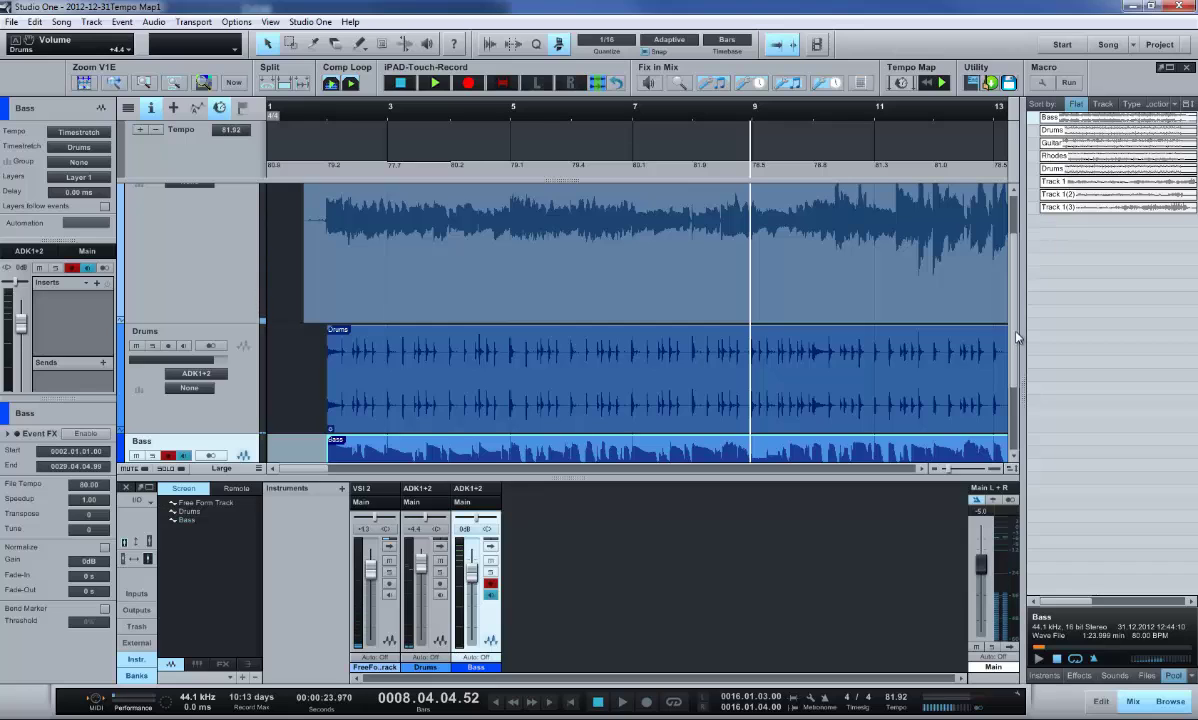
# Step: Place the Rhodes loop on a new track at bar 2 below Bass and audition it
pyautogui.scroll(-3, 1016, 340)
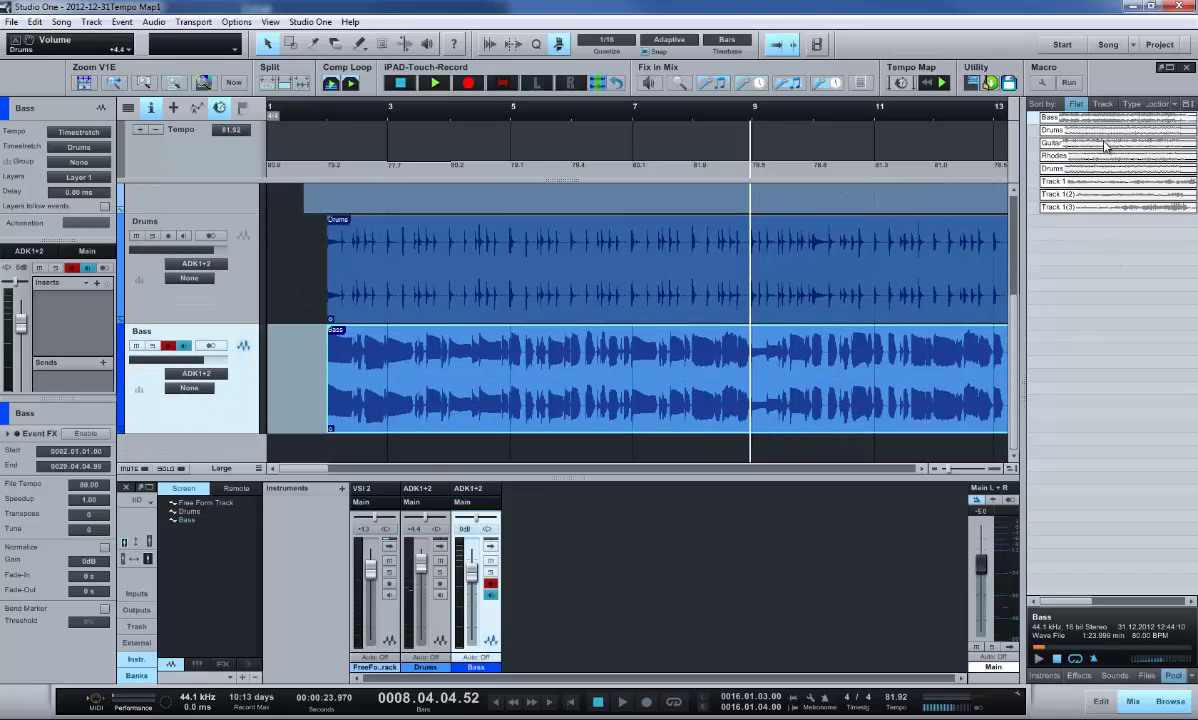
pyautogui.moveTo(1103, 163); pyautogui.dragTo(327, 455)
pyautogui.press('space')
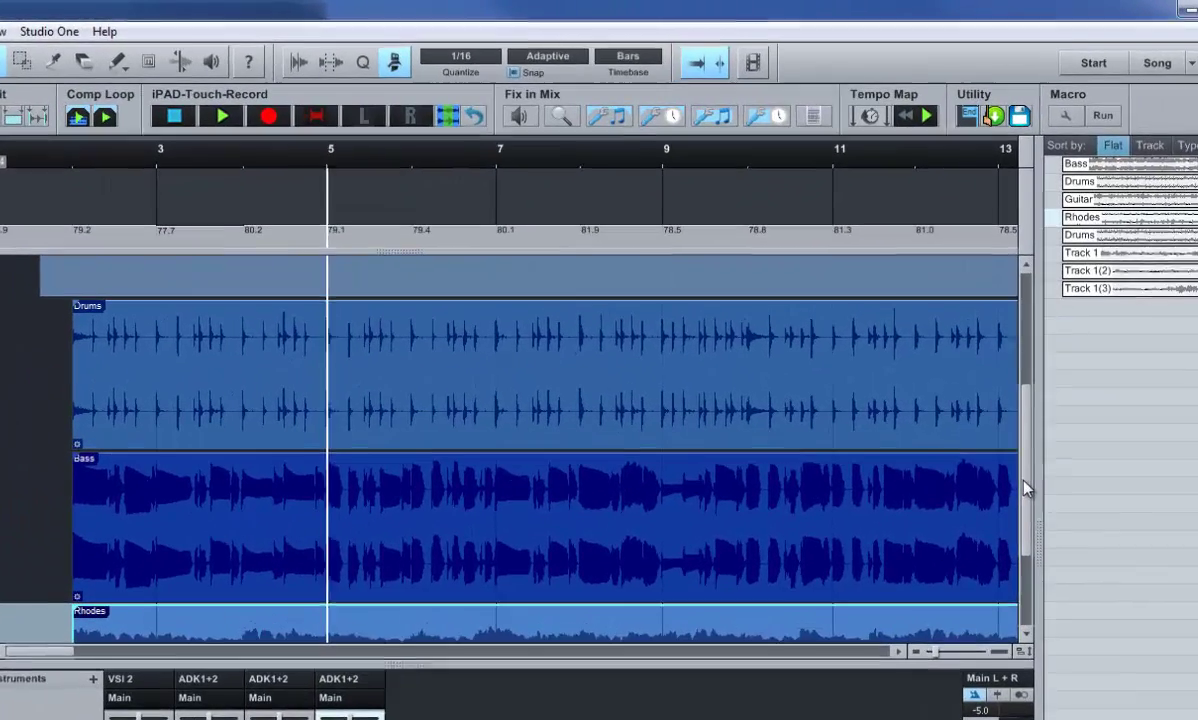
pyautogui.click(1014, 348)
pyautogui.click(1024, 488)
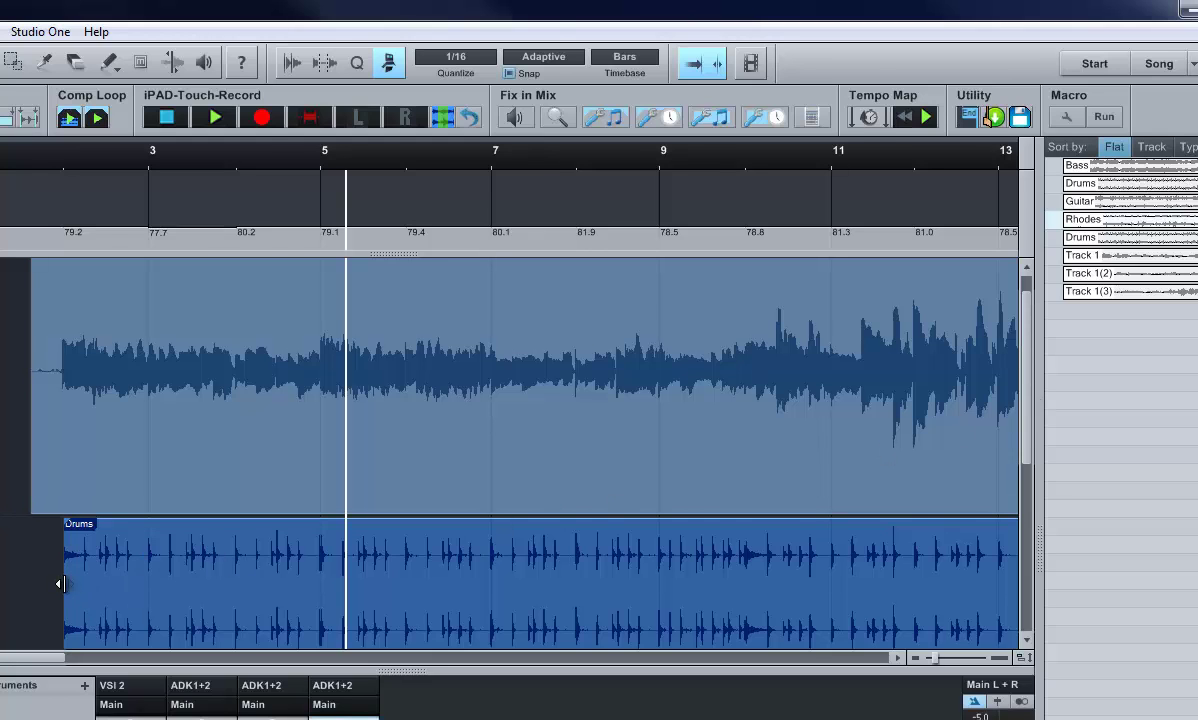
# Step: Trim the Drums event's start from bar 2 to bar 3, then to bar 4
pyautogui.moveTo(60, 584); pyautogui.dragTo(148, 587)
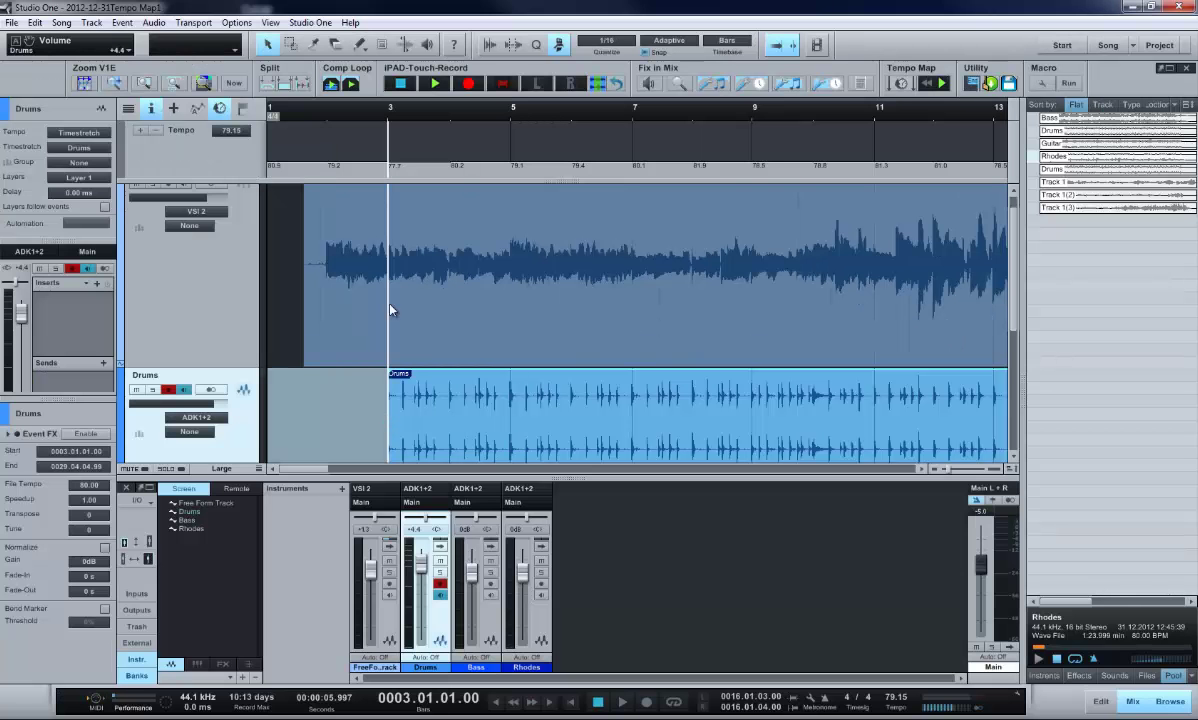
pyautogui.moveTo(387, 117); pyautogui.dragTo(407, 124)
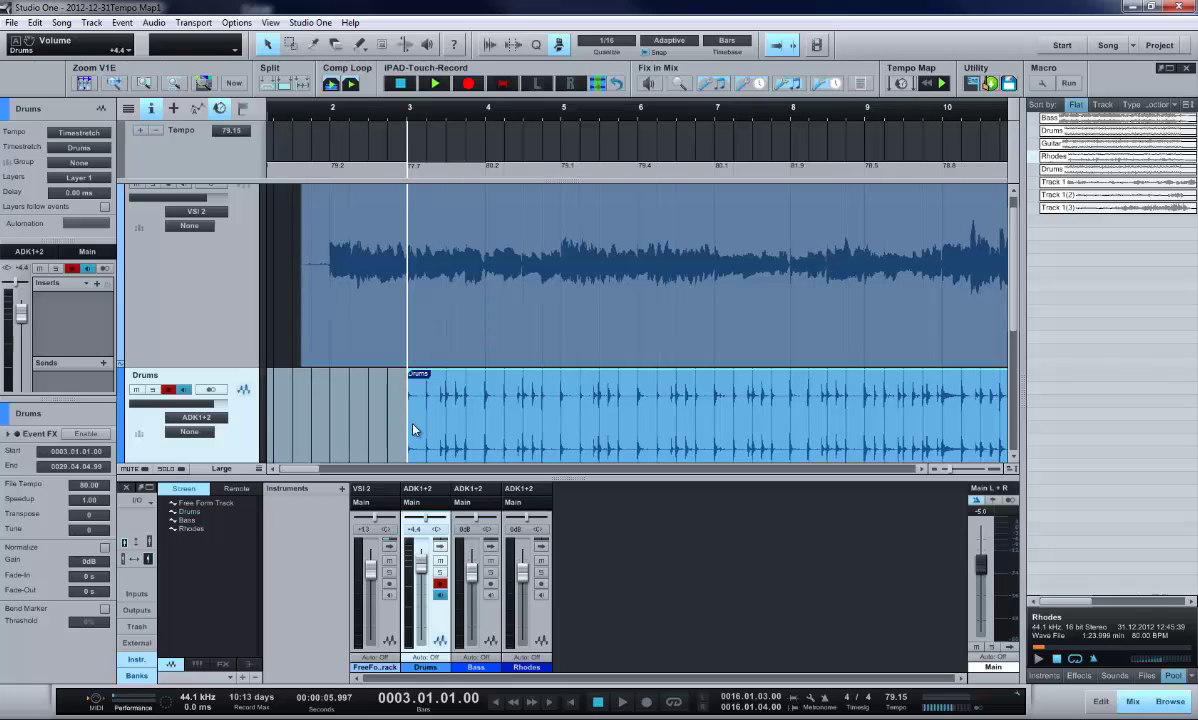
pyautogui.moveTo(406, 417); pyautogui.dragTo(485, 423)
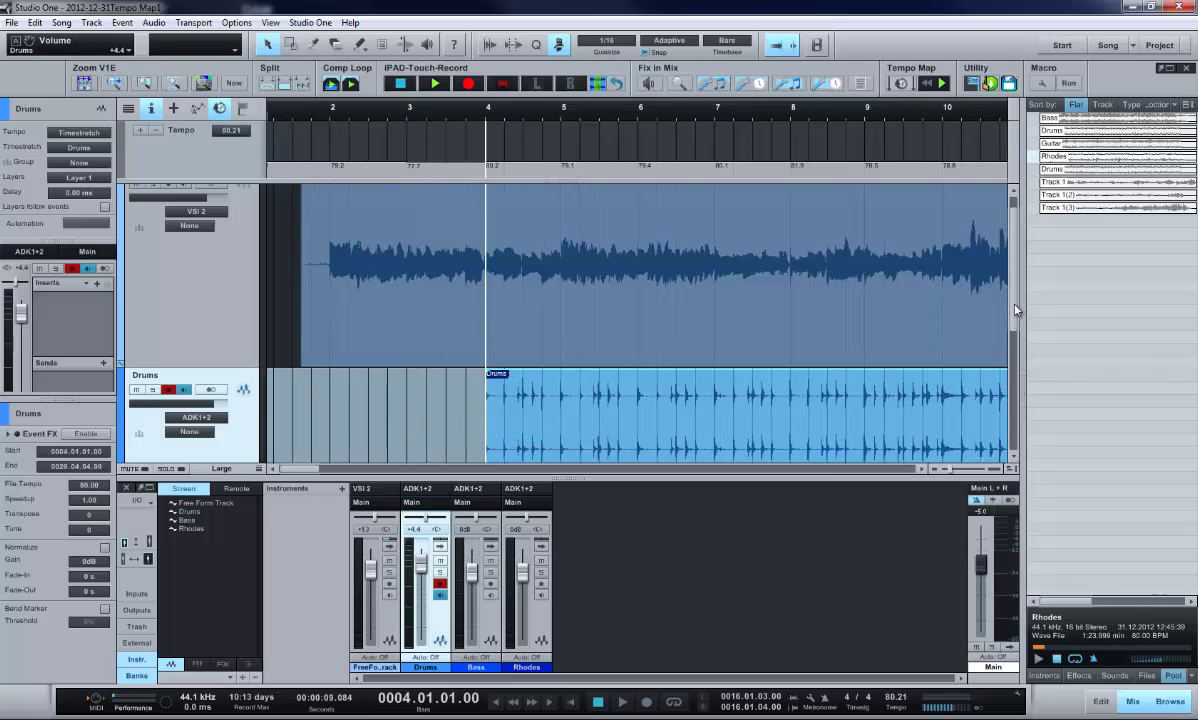
pyautogui.scroll(-3, 1015, 309)
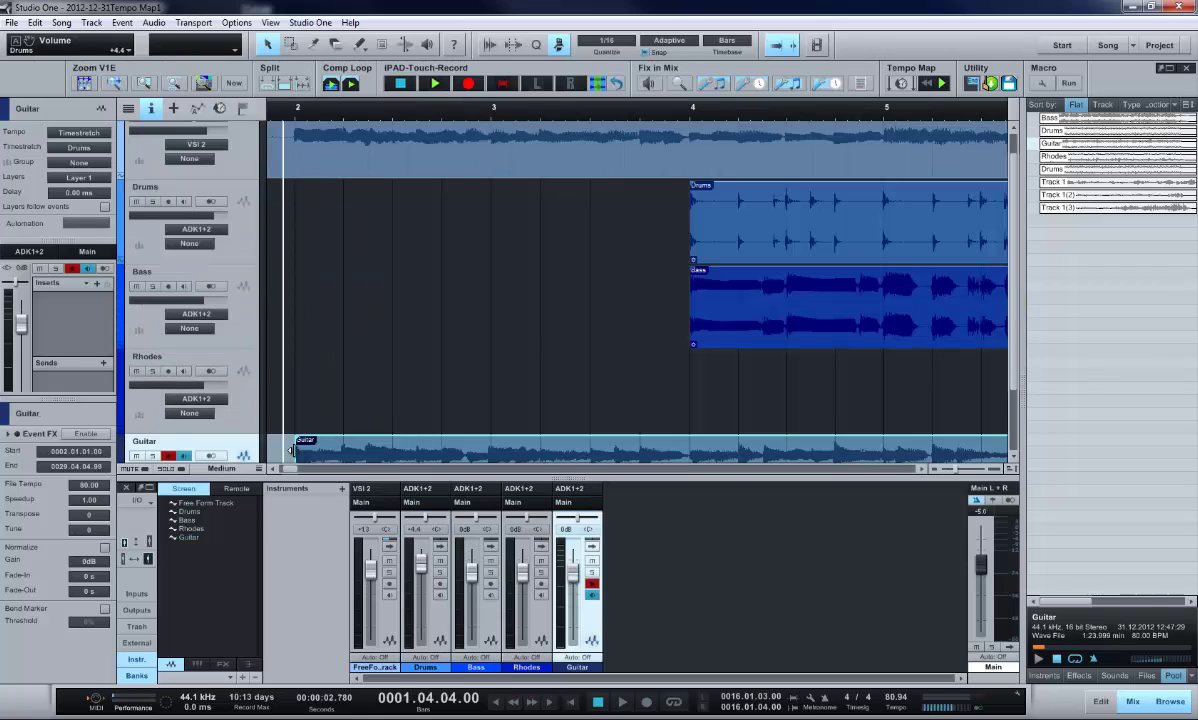
# Step: Move the Guitar loop to bar 5, return the playhead to bar 2, and fit the arrangement in view
pyautogui.moveTo(291, 449); pyautogui.dragTo(295, 450)
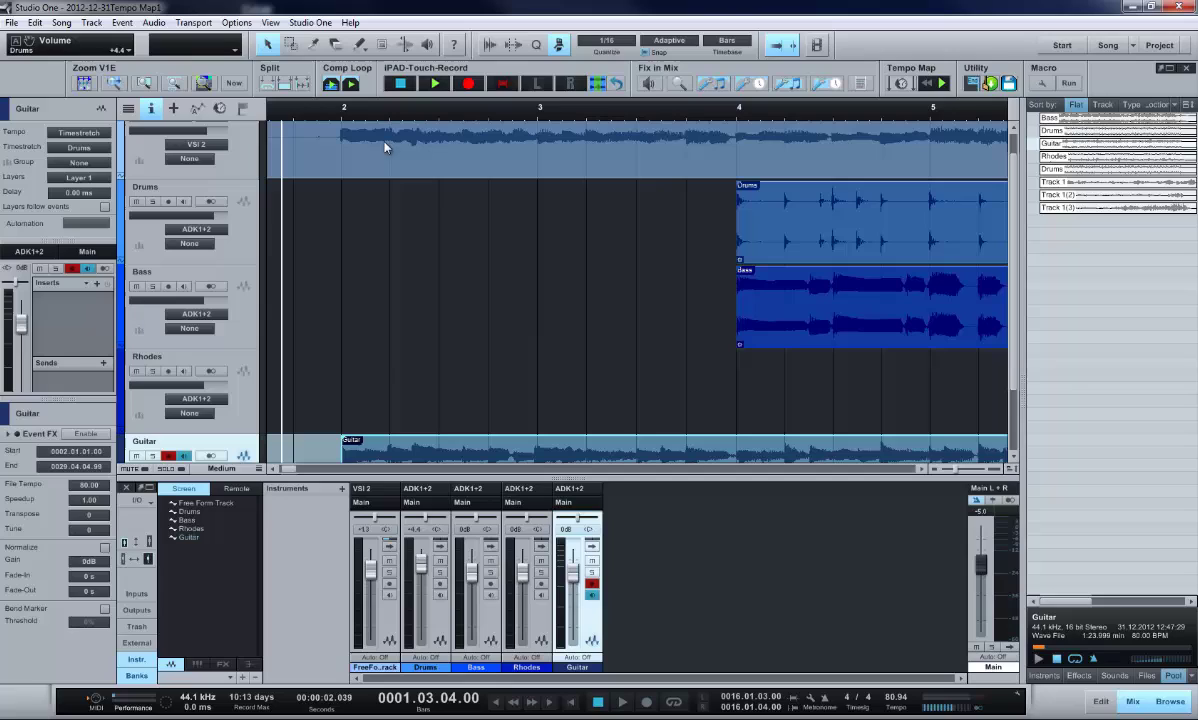
pyautogui.click(342, 108)
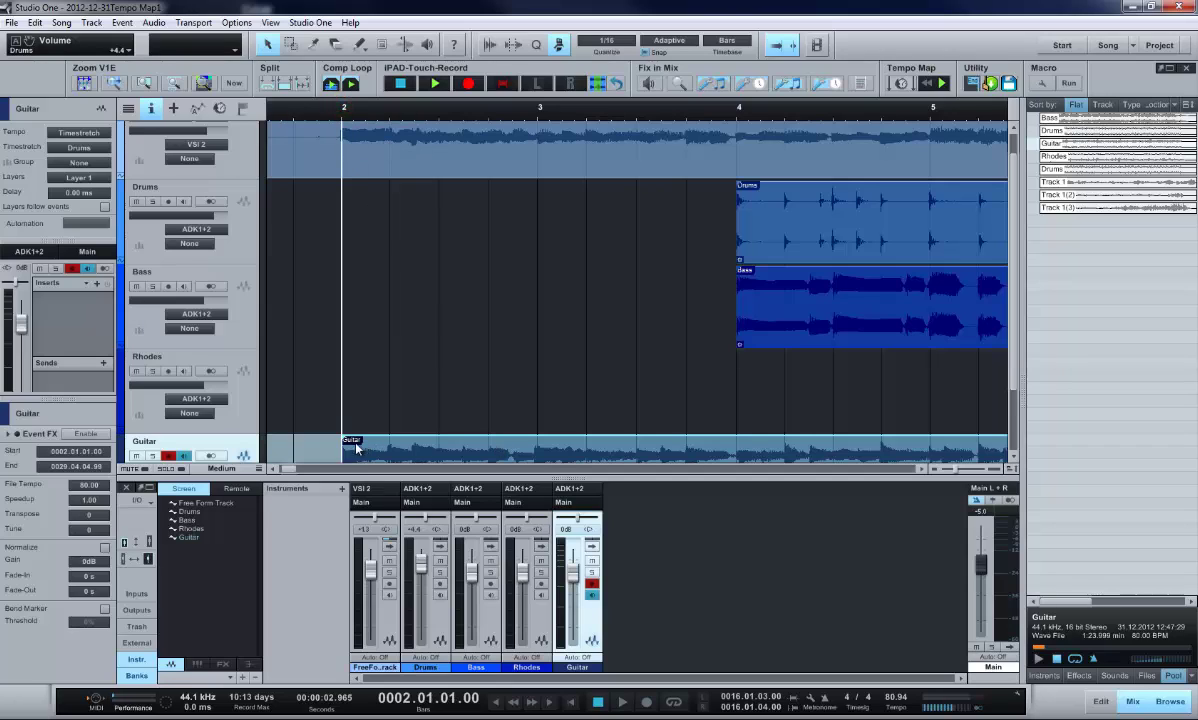
pyautogui.moveTo(347, 454); pyautogui.dragTo(928, 453)
pyautogui.click(342, 110)
pyautogui.press('z')
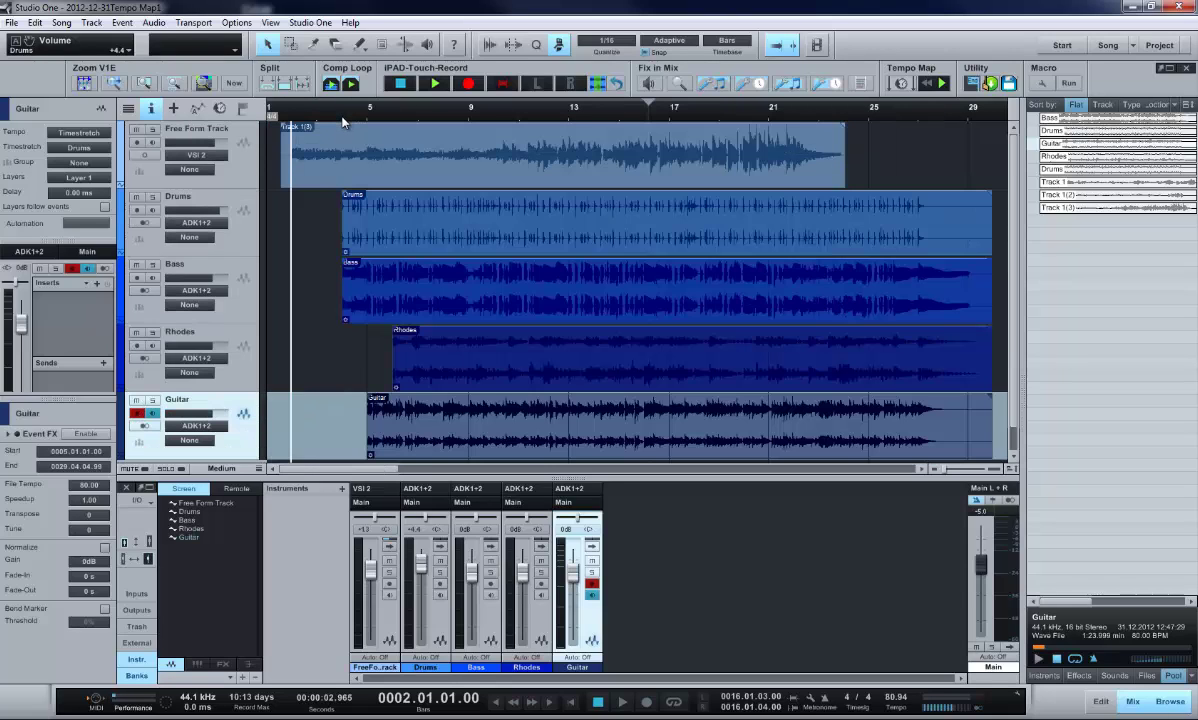
pyautogui.press('space')
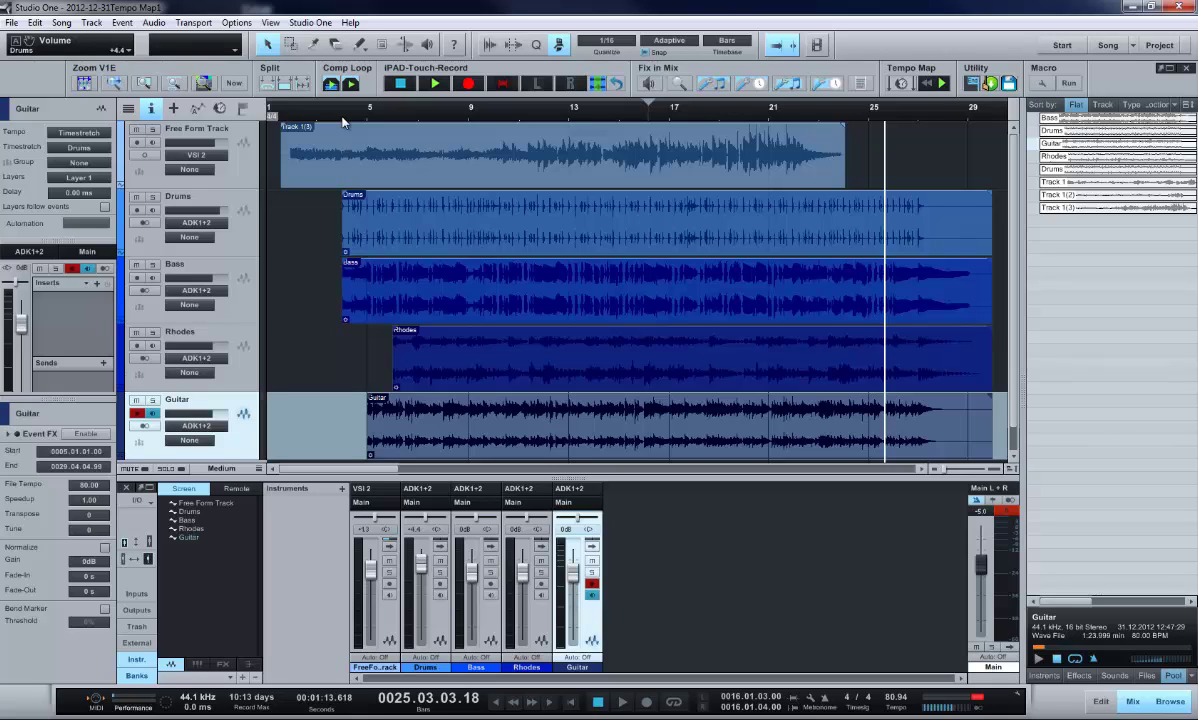
# Step: Show a taller tempo track and zoom the timeline in and out around bar 9
pyautogui.click(218, 109)
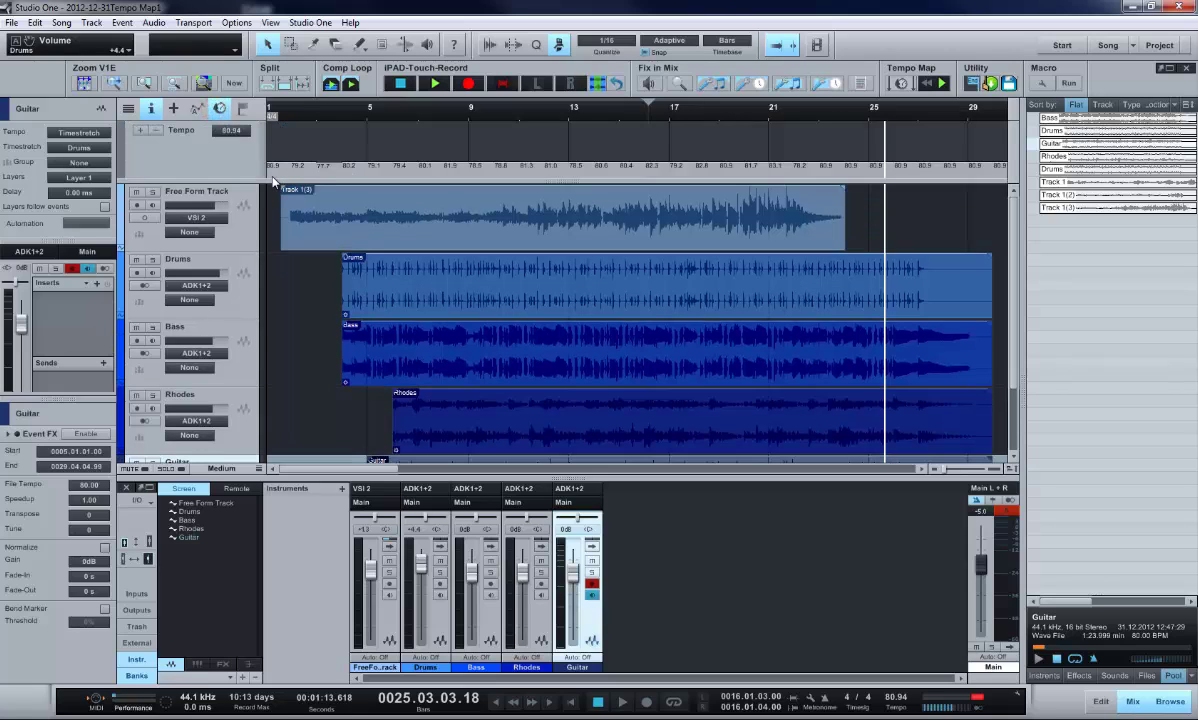
pyautogui.moveTo(266, 188); pyautogui.dragTo(266, 205)
pyautogui.moveTo(276, 99); pyautogui.dragTo(318, 141)
pyautogui.click(273, 104)
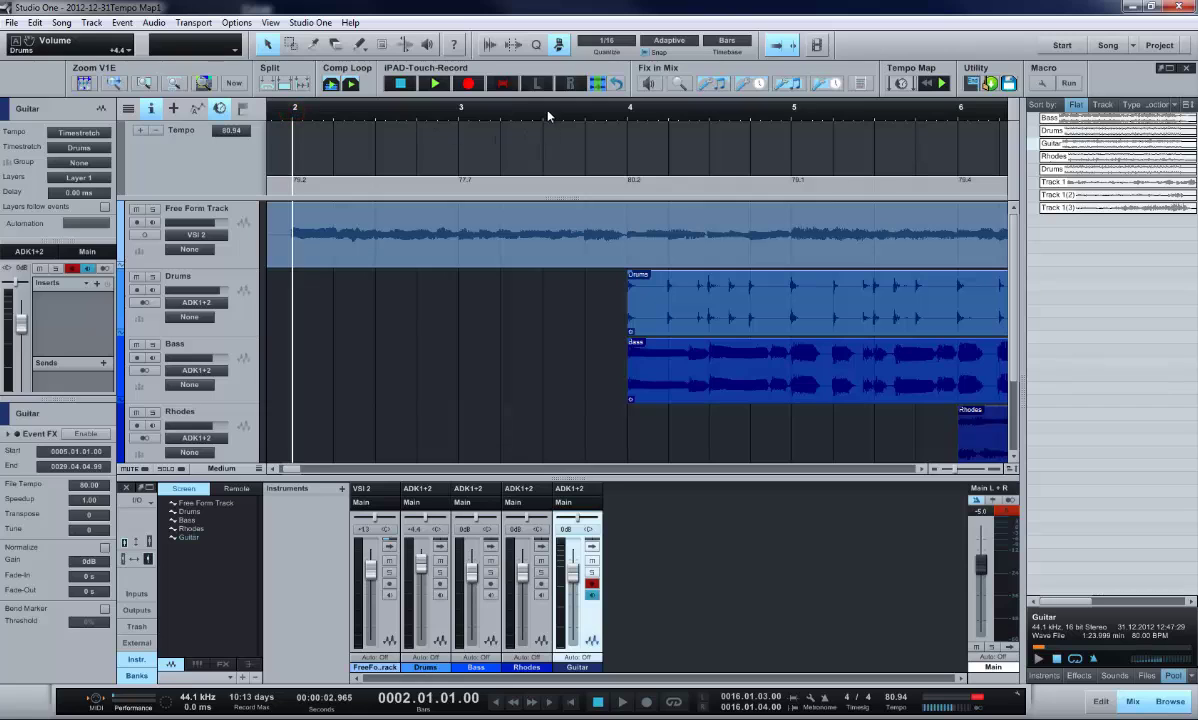
pyautogui.moveTo(511, 100); pyautogui.dragTo(572, 108)
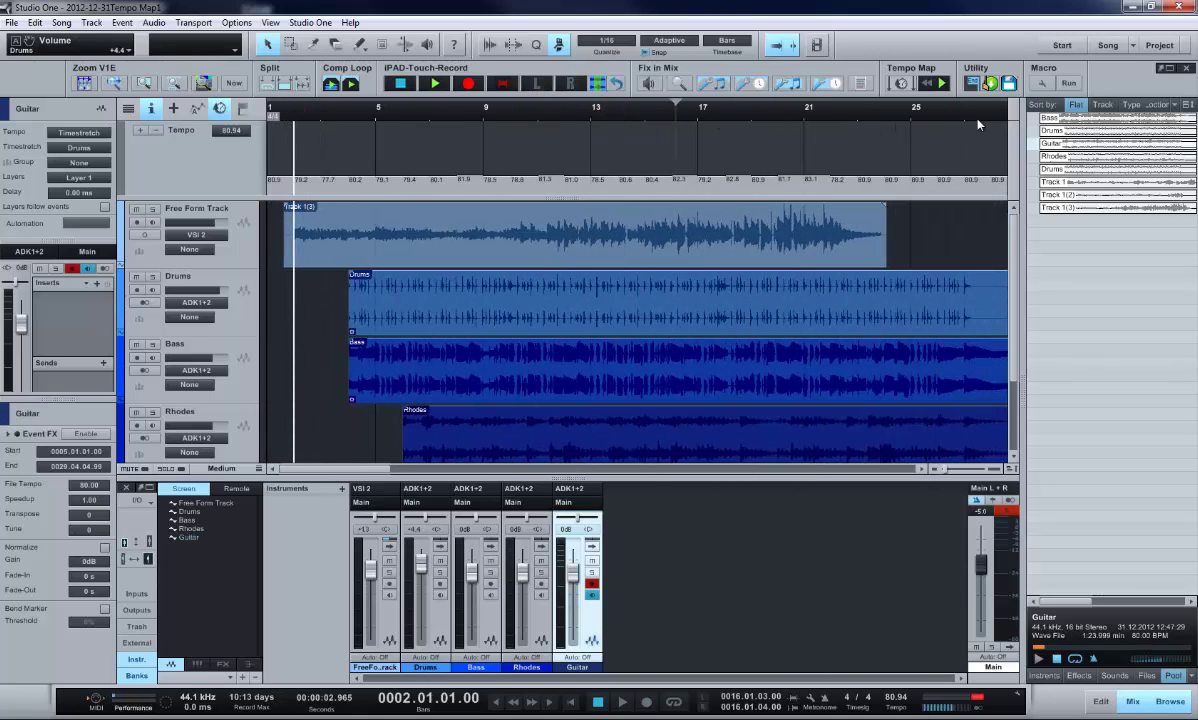
pyautogui.moveTo(824, 112)
pyautogui.mouseDown()
pyautogui.moveTo(800, 85)
pyautogui.moveTo(808, 107)
pyautogui.mouseUp()
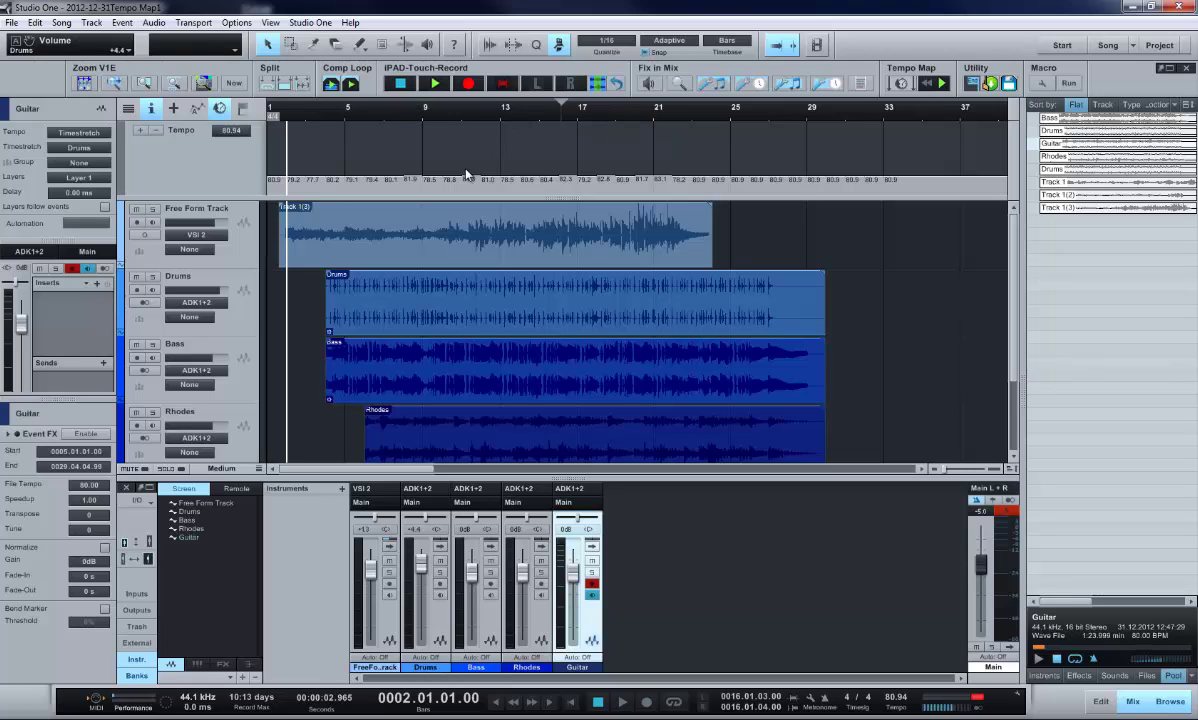
pyautogui.moveTo(423, 116); pyautogui.dragTo(462, 189)
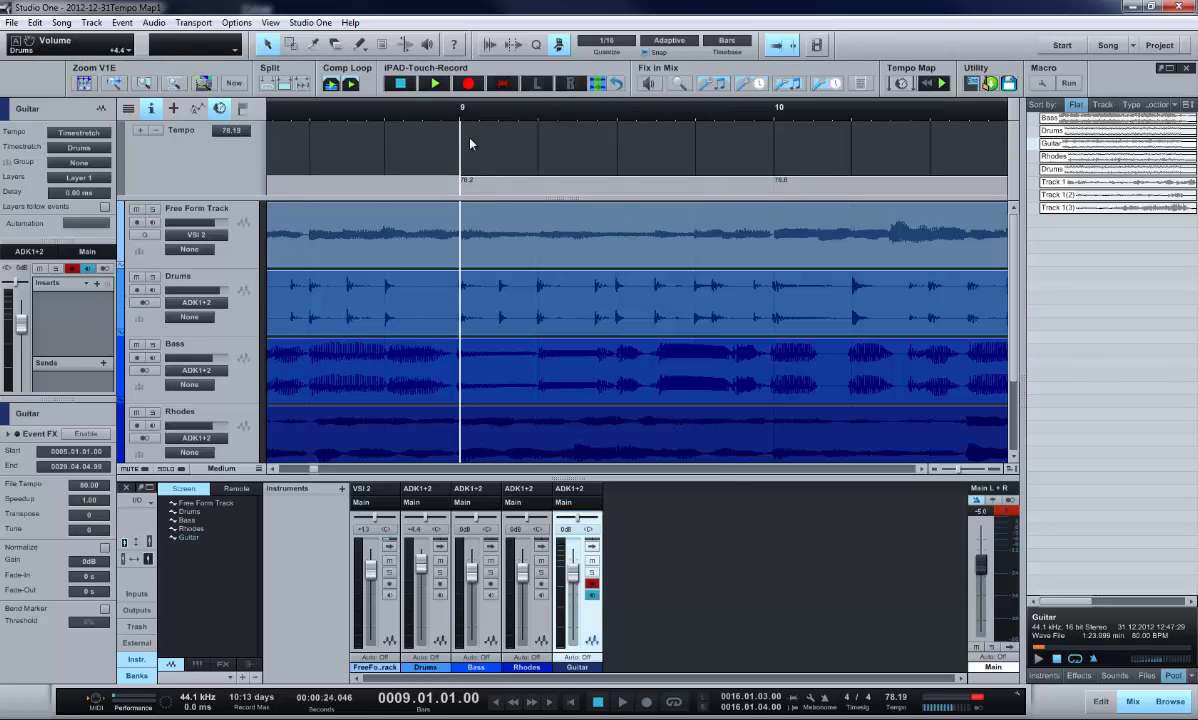
pyautogui.moveTo(458, 110); pyautogui.dragTo(462, 62)
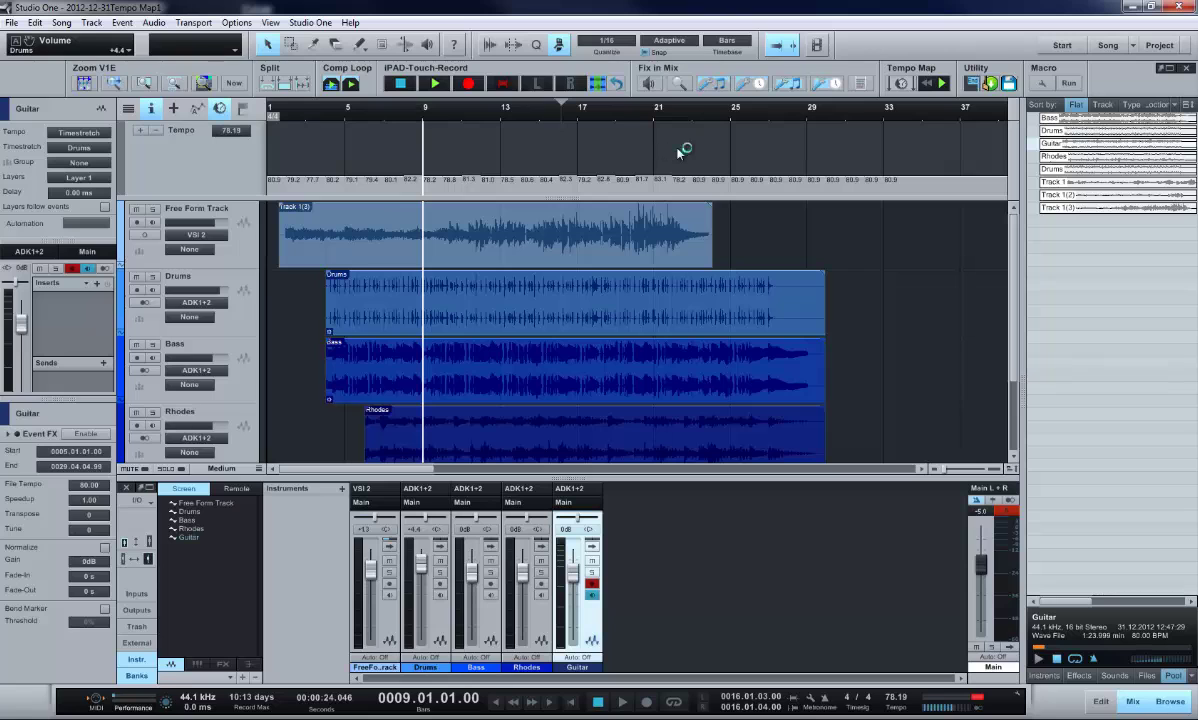